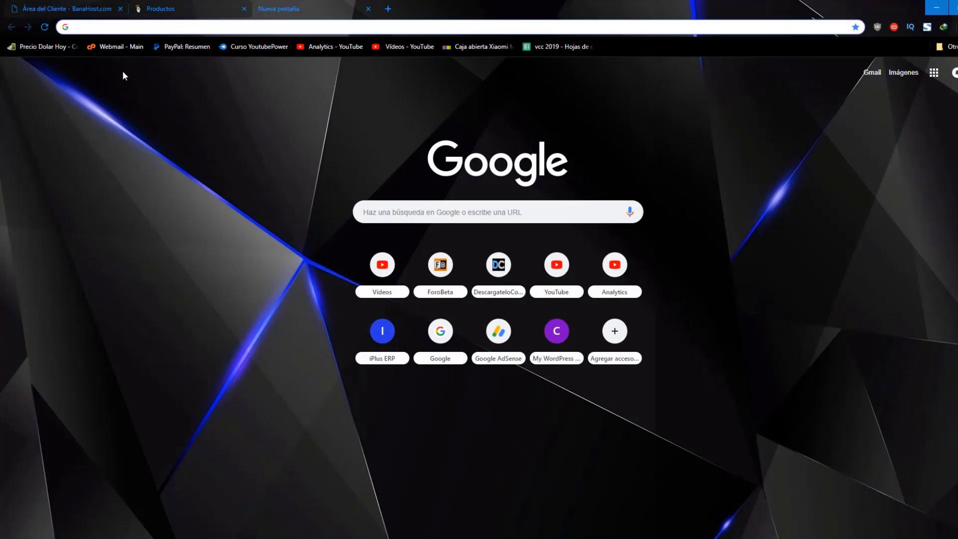
- Review the Marclock.com hosting service details in BanaHosting and the list of domains in the GoDaddy account
{"action": "left_click", "coordinate": [95, 8]}
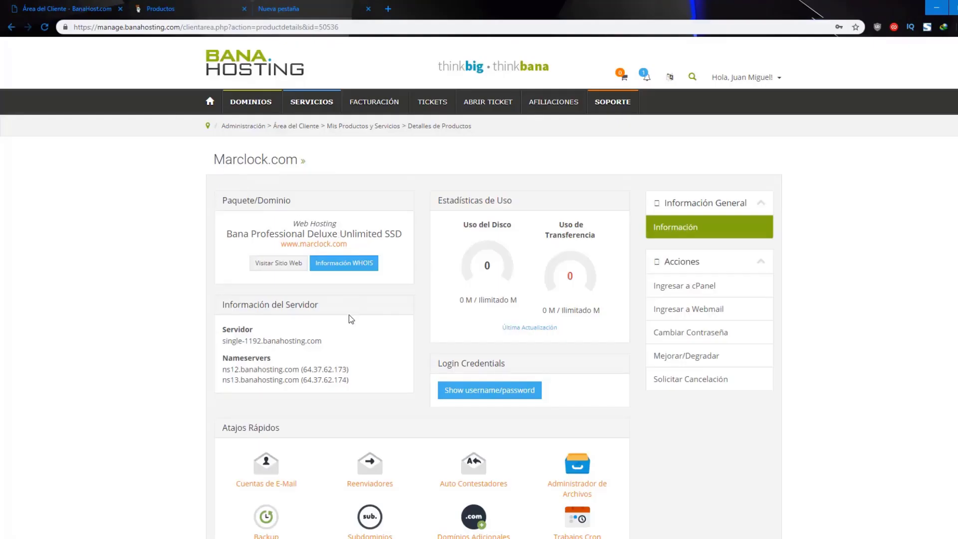
{"action": "left_click", "coordinate": [164, 8]}
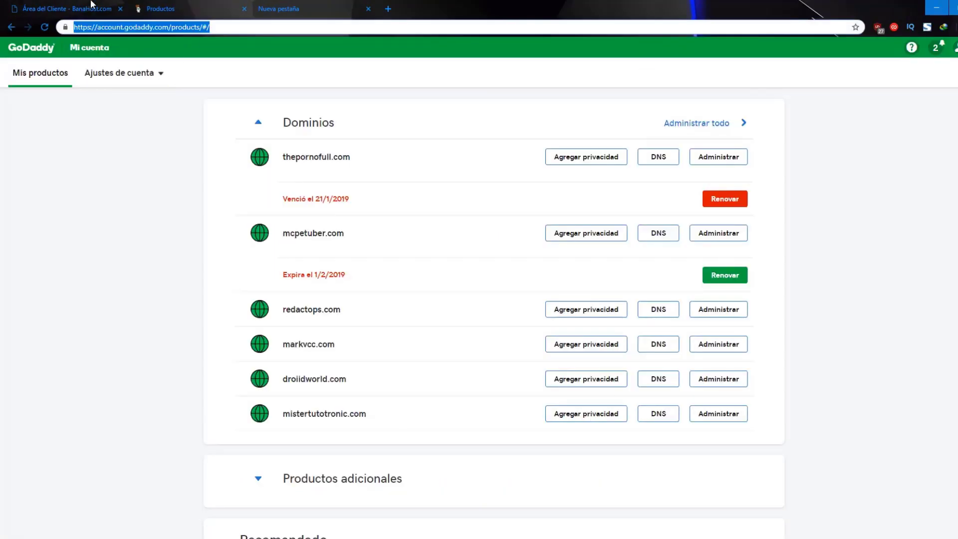
{"action": "left_click", "coordinate": [64, 5]}
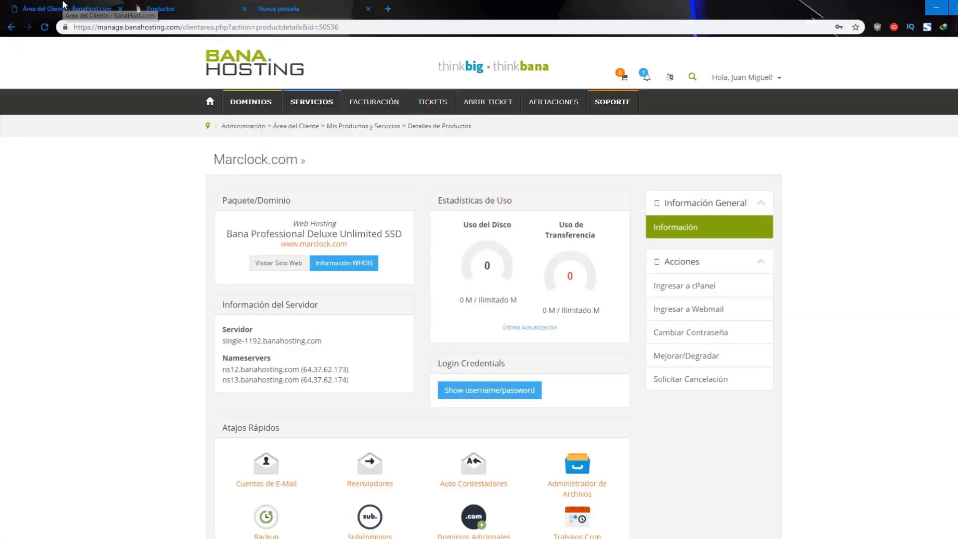
{"action": "mouse_move", "coordinate": [298, 111]}
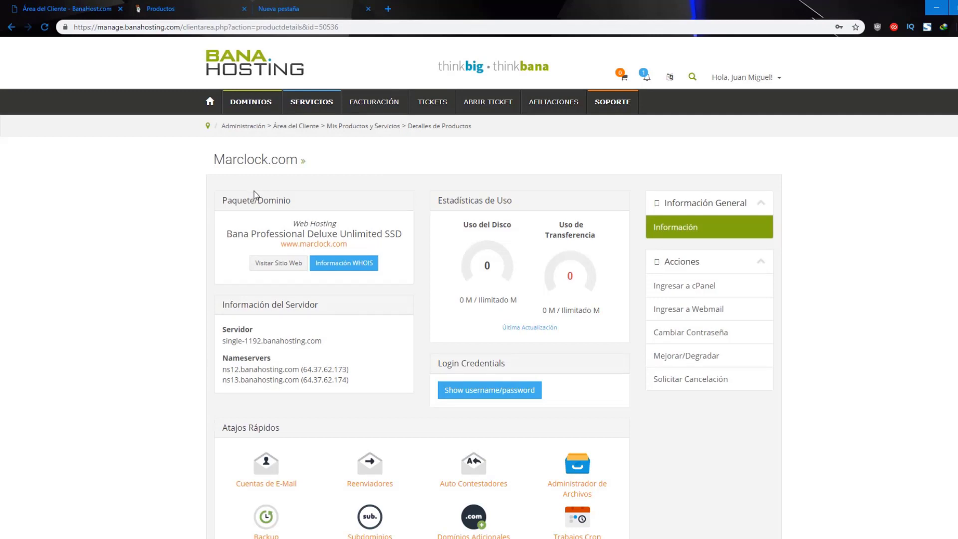
{"action": "left_click", "coordinate": [212, 4]}
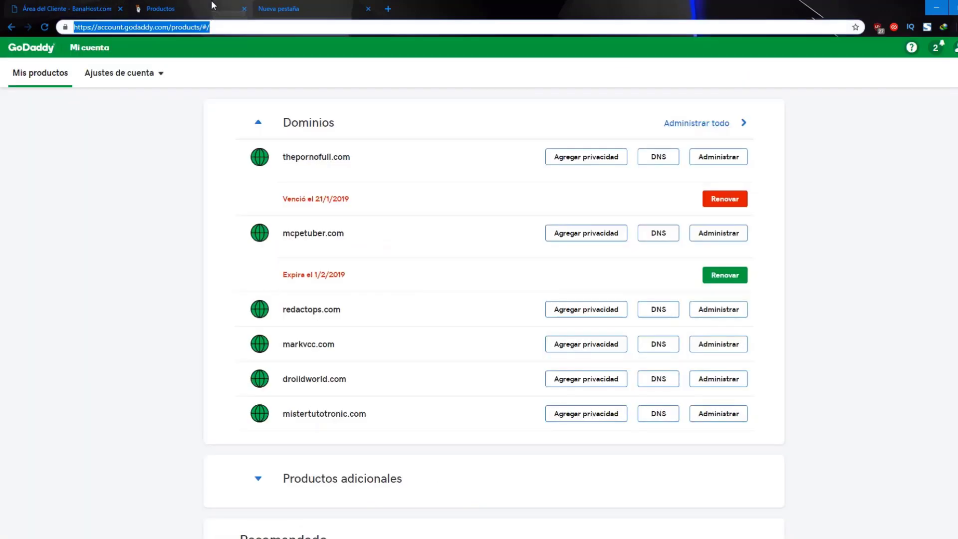
{"action": "left_click", "coordinate": [90, 4]}
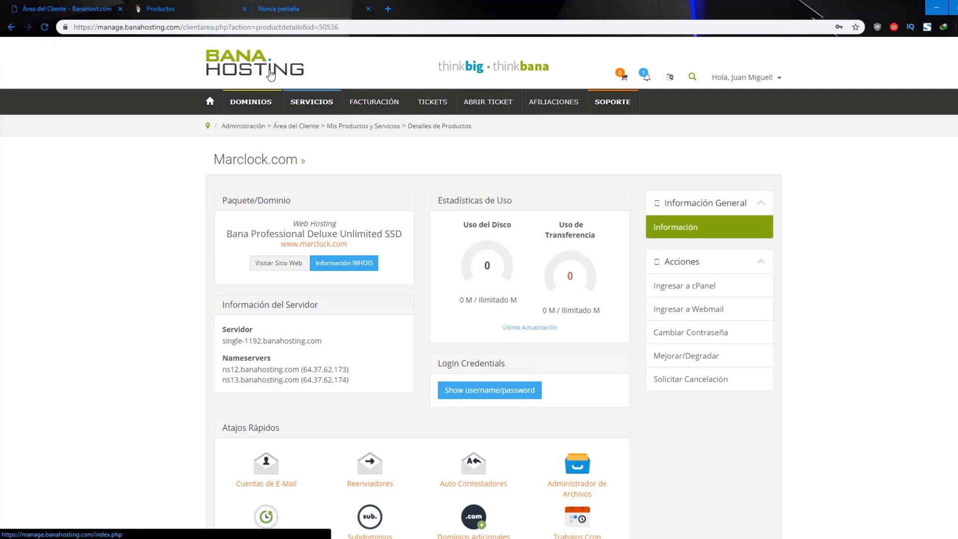
{"action": "left_click", "coordinate": [222, 4]}
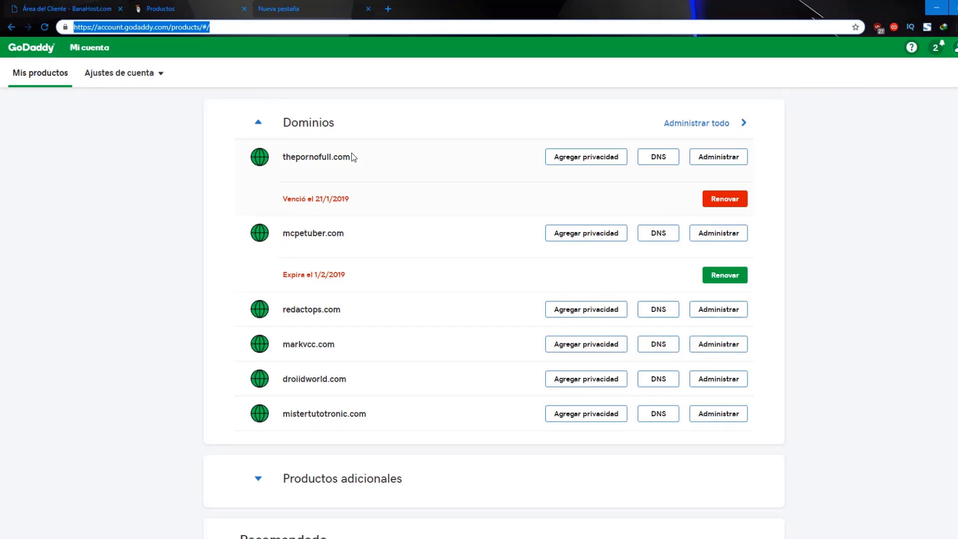
- Open the BanaHosting service's cPanel in a separate browser tab and go to its Addon Domains page
{"action": "left_click", "coordinate": [63, 5]}
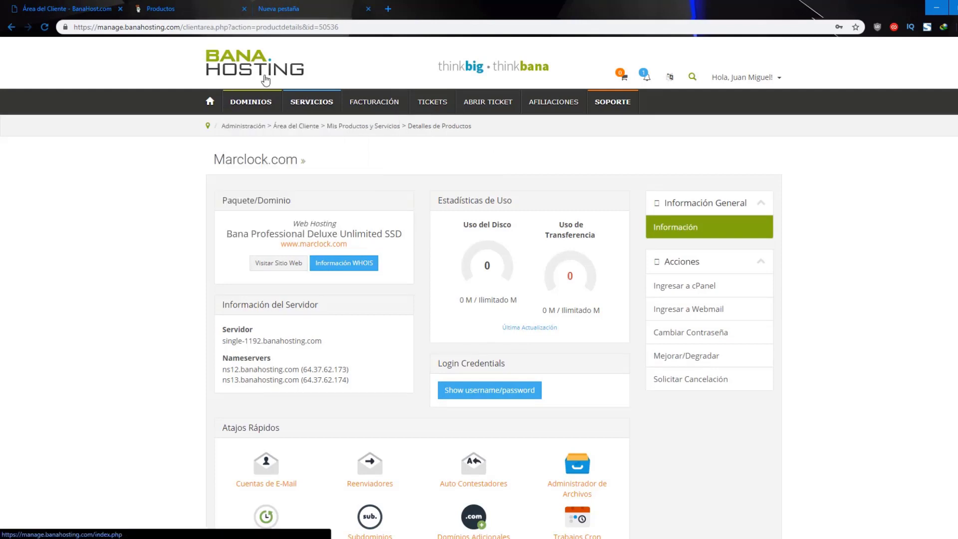
{"action": "right_click", "coordinate": [679, 289]}
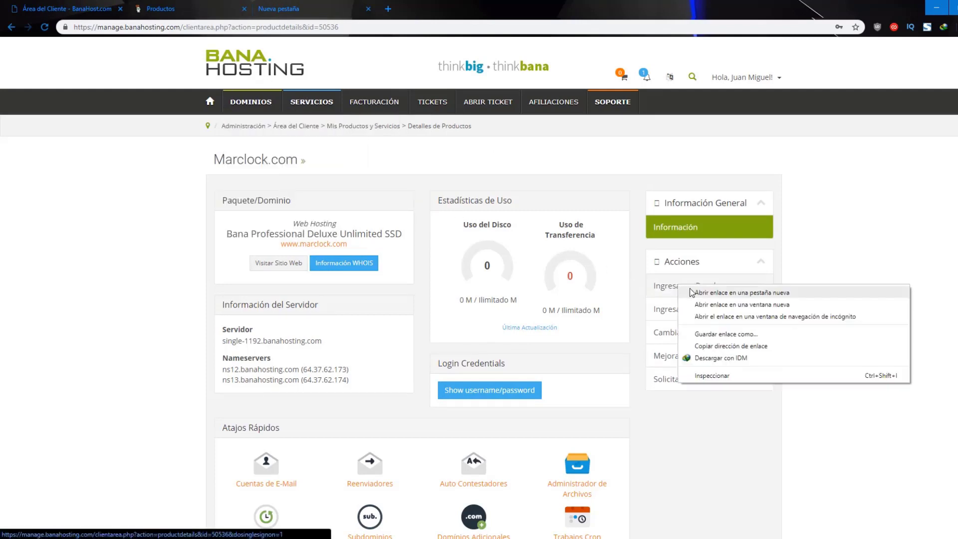
{"action": "left_click", "coordinate": [703, 296]}
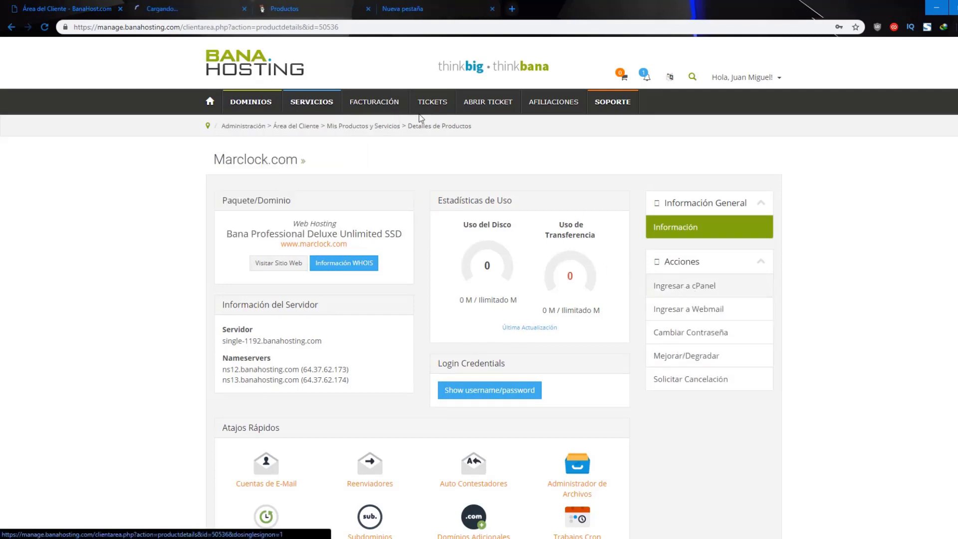
{"action": "left_click", "coordinate": [211, 11]}
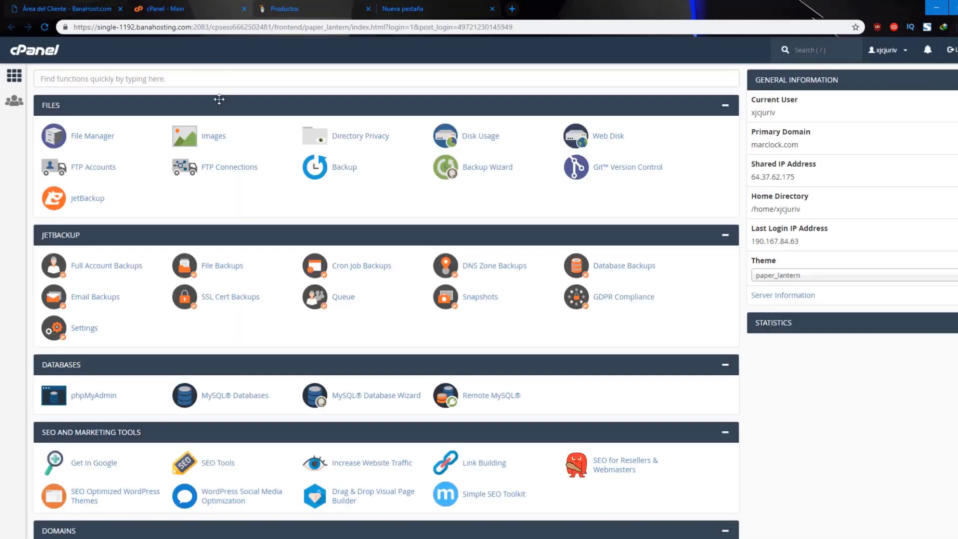
{"action": "scroll", "coordinate": [316, 353], "scroll_direction": "down", "scroll_amount": 5}
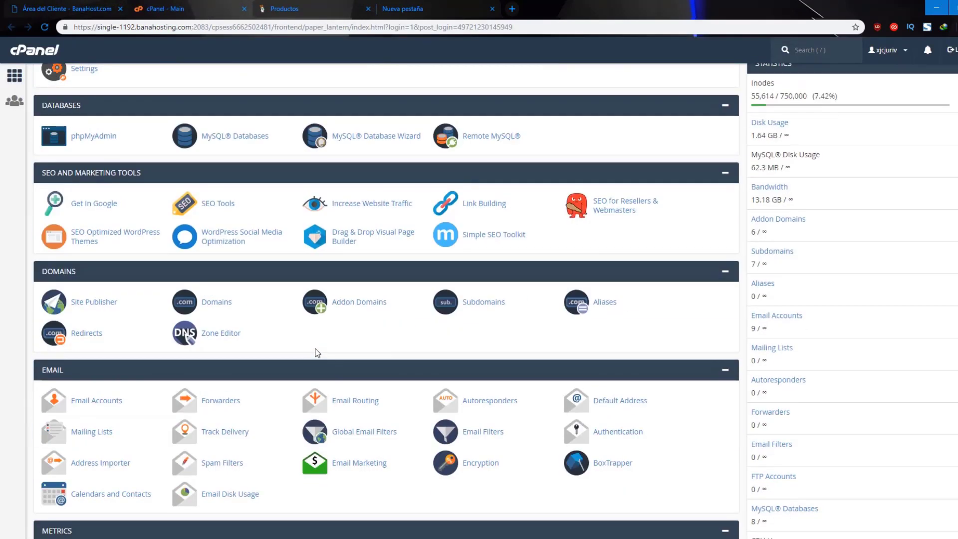
{"action": "left_click", "coordinate": [356, 302]}
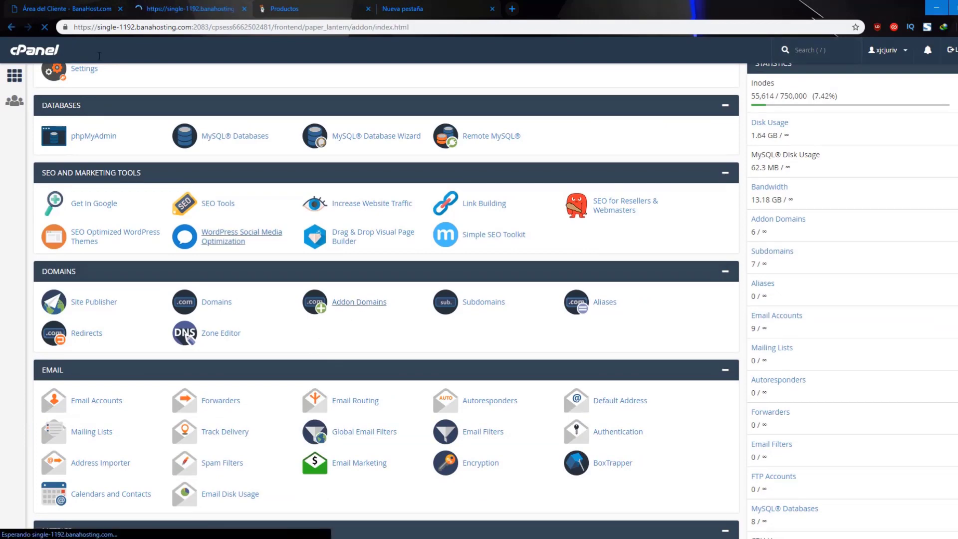
- Examine the nameservers listed in the server information of the BanaHosting service details
{"action": "left_click", "coordinate": [65, 11]}
{"action": "scroll", "coordinate": [266, 352], "scroll_direction": "down", "scroll_amount": 2}
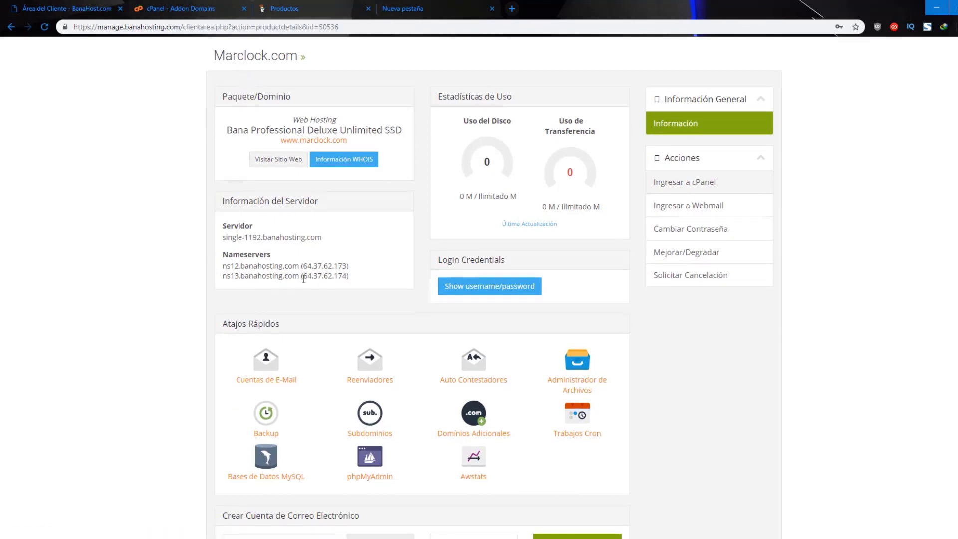
{"action": "left_click_drag", "start_coordinate": [299, 278], "coordinate": [223, 263]}
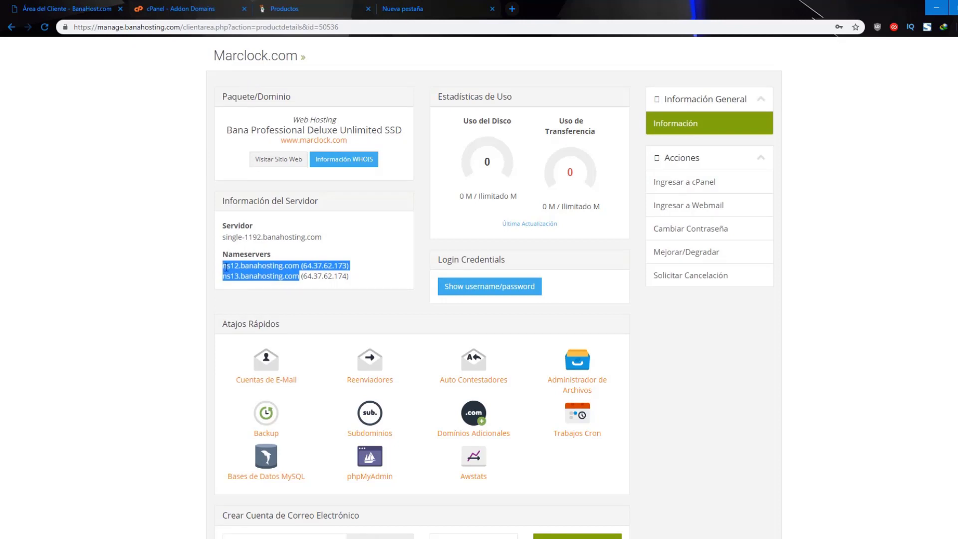
{"action": "left_click", "coordinate": [264, 268]}
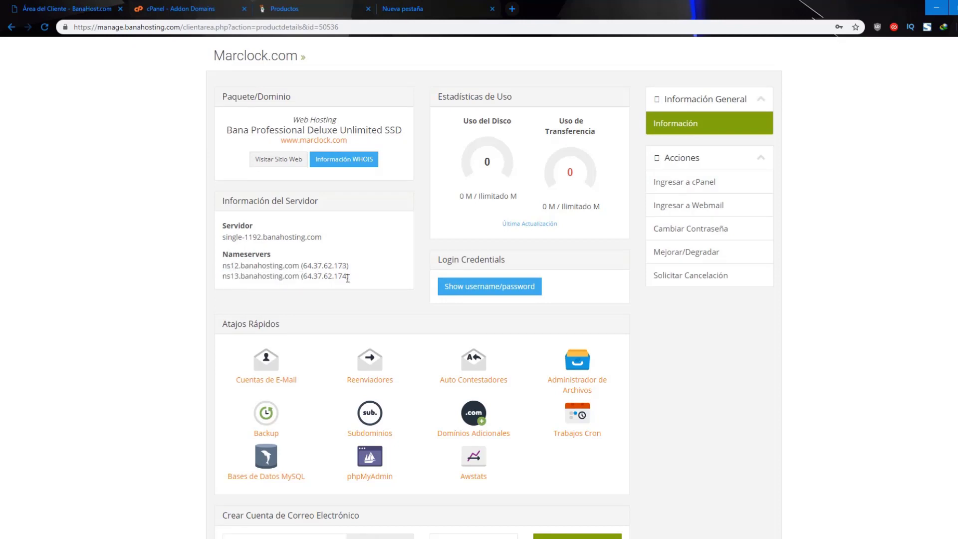
{"action": "left_click_drag", "start_coordinate": [350, 278], "coordinate": [216, 269]}
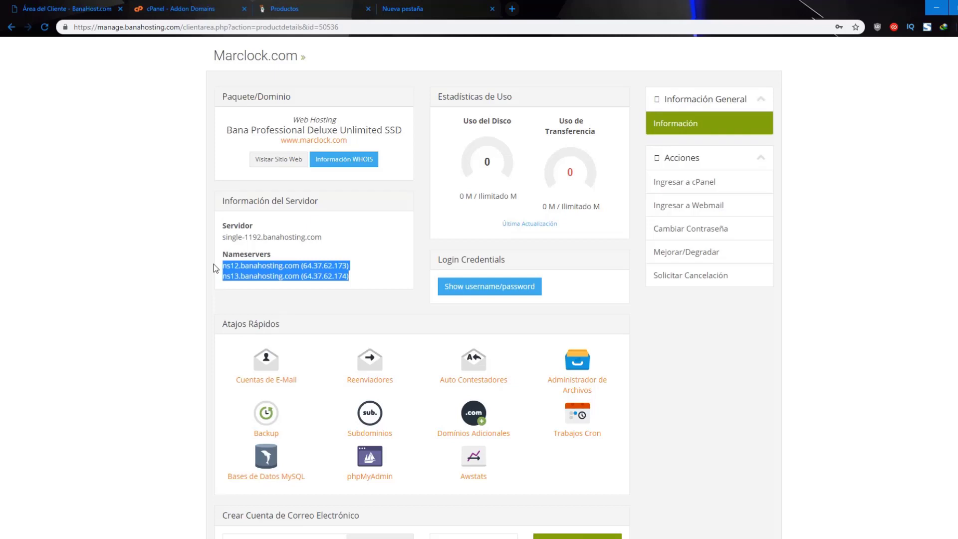
{"action": "left_click", "coordinate": [299, 267]}
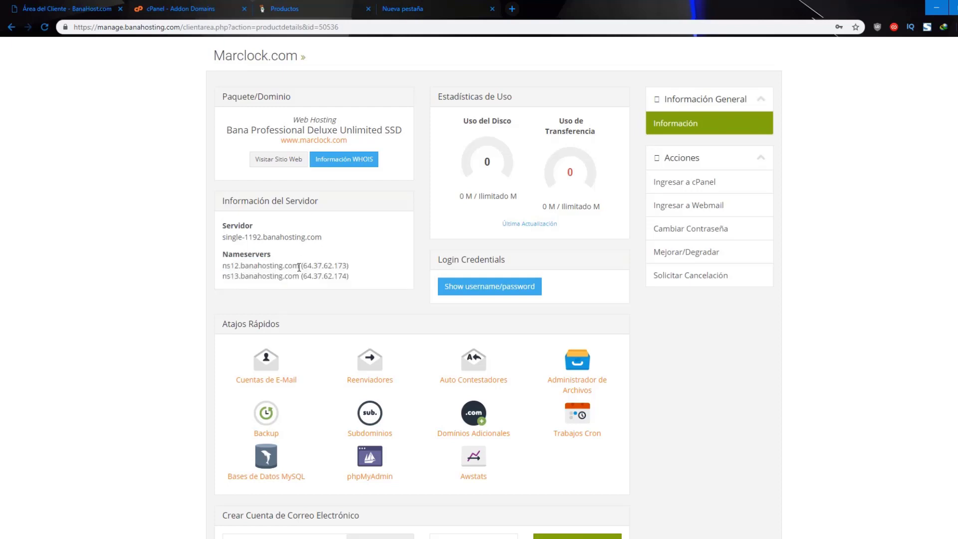
- Open the DNS management page for thepornofull.com from the GoDaddy domain list
{"action": "left_click", "coordinate": [289, 8]}
{"action": "scroll", "coordinate": [434, 407], "scroll_direction": "down", "scroll_amount": 1}
{"action": "scroll", "coordinate": [433, 407], "scroll_direction": "down", "scroll_amount": 1}
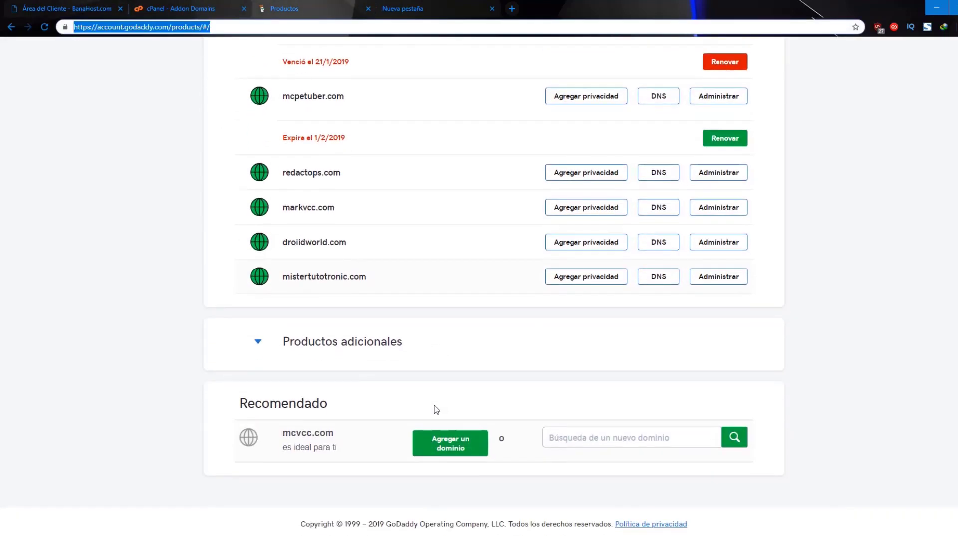
{"action": "scroll", "coordinate": [435, 407], "scroll_direction": "up", "scroll_amount": 3}
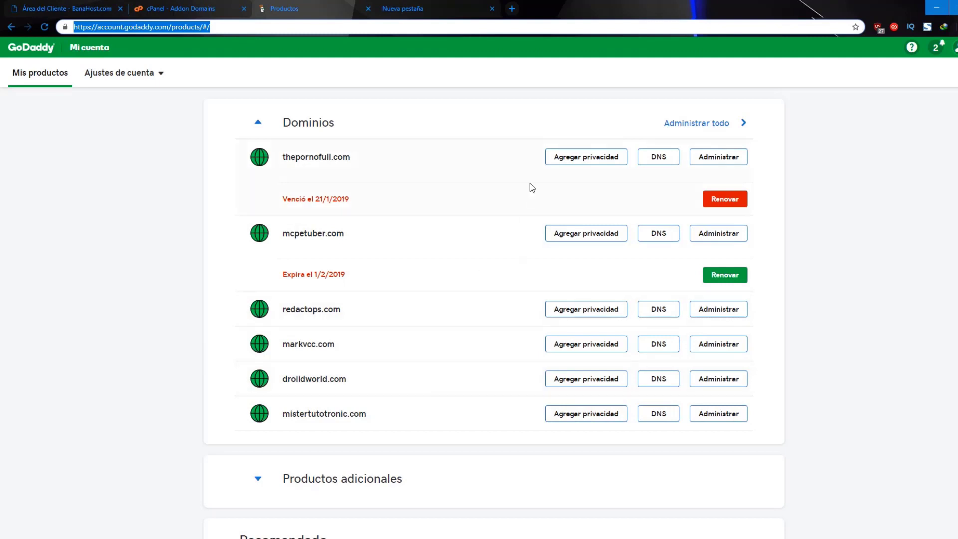
{"action": "left_click_drag", "start_coordinate": [307, 155], "coordinate": [351, 154]}
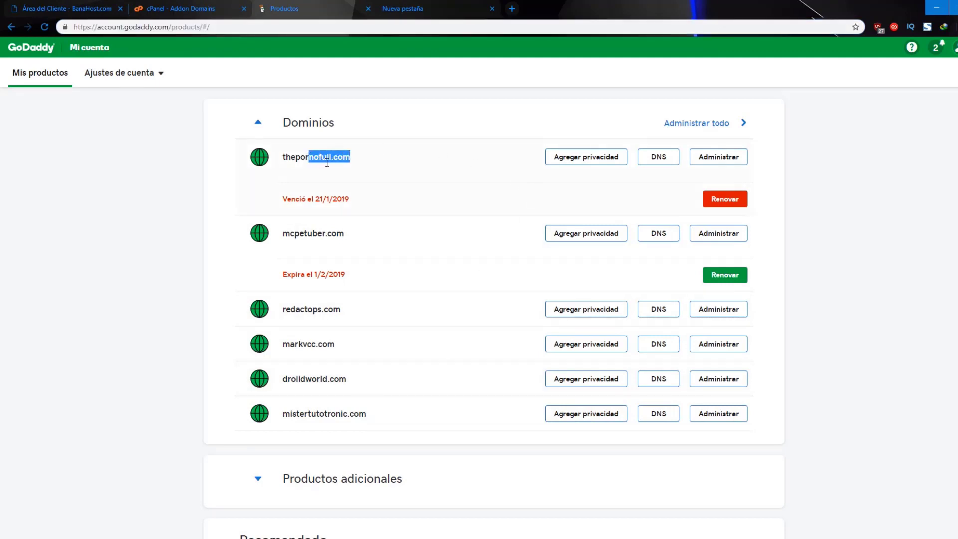
{"action": "left_click", "coordinate": [660, 162]}
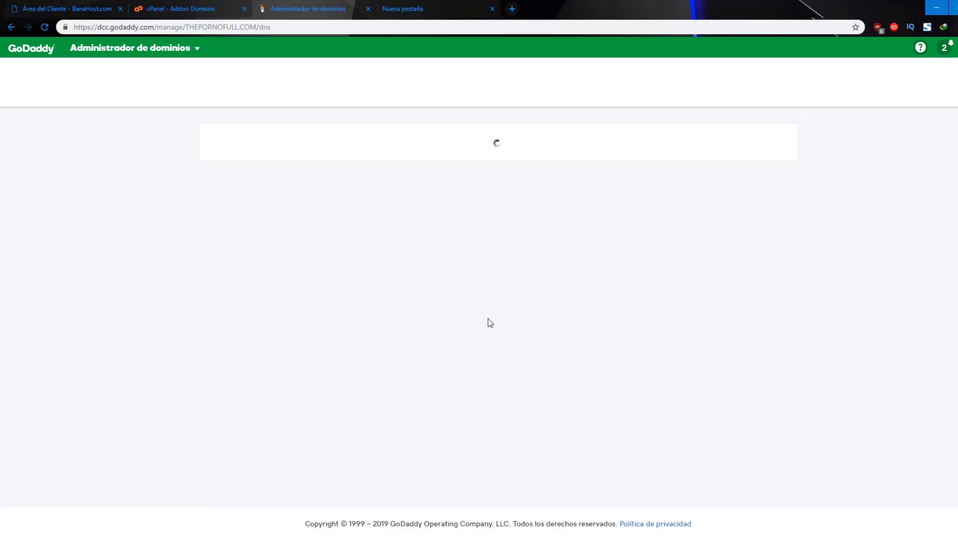
- Replace the domain's first custom nameserver in GoDaddy with ns12.banahosting.com, copied from the BanaHosting service details
{"action": "scroll", "coordinate": [500, 444], "scroll_direction": "down", "scroll_amount": 4}
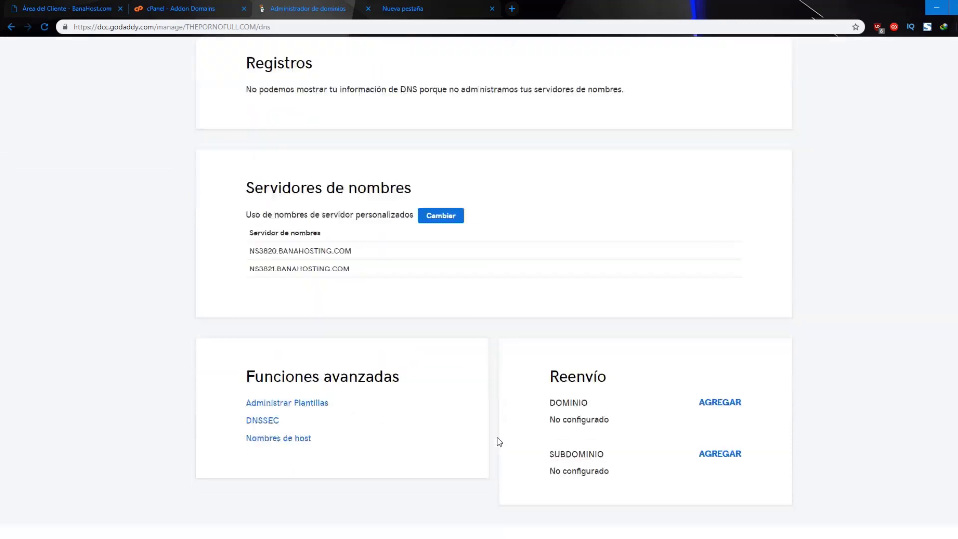
{"action": "scroll", "coordinate": [364, 269], "scroll_direction": "up", "scroll_amount": 3}
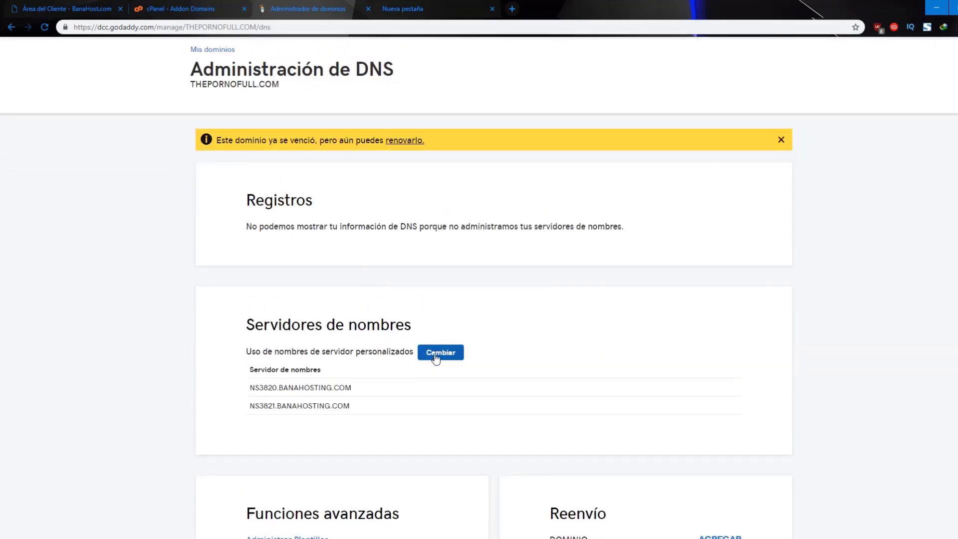
{"action": "left_click", "coordinate": [437, 355]}
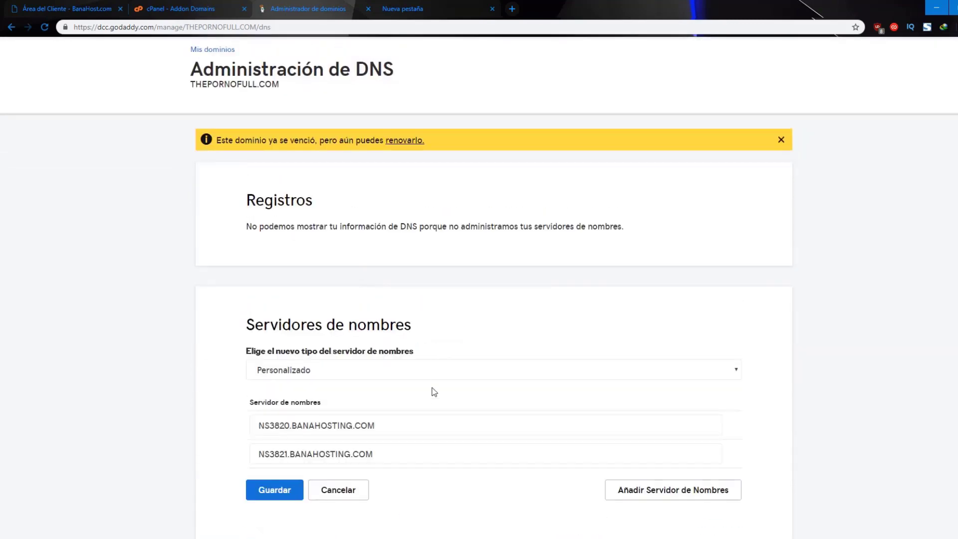
{"action": "left_click", "coordinate": [175, 9]}
{"action": "left_click", "coordinate": [56, 7]}
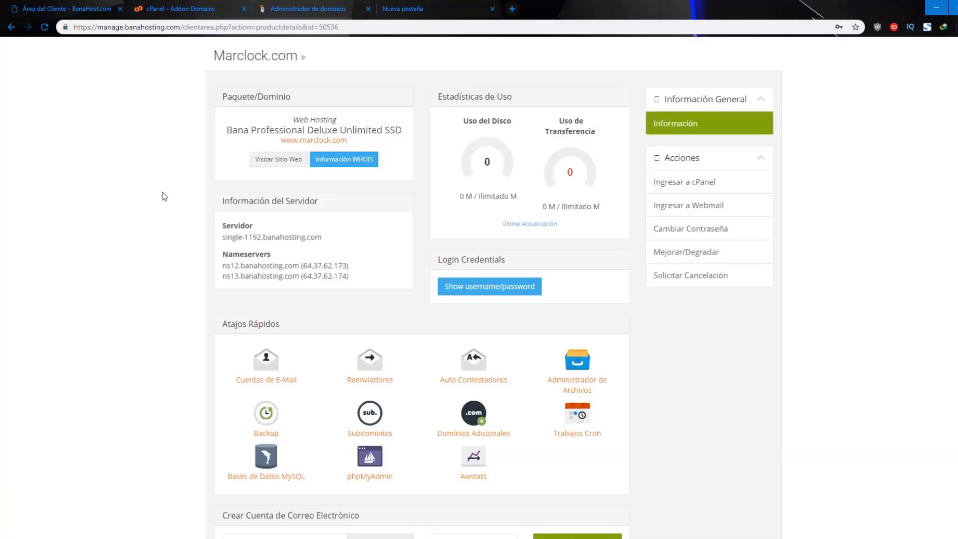
{"action": "left_click_drag", "start_coordinate": [223, 268], "coordinate": [295, 266]}
{"action": "right_click", "coordinate": [295, 266]}
{"action": "left_click", "coordinate": [312, 274]}
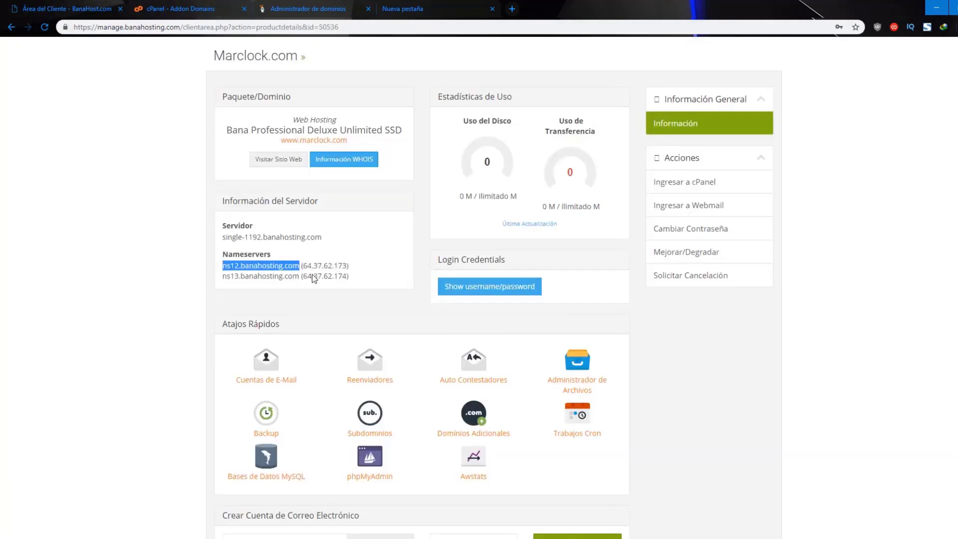
{"action": "left_click", "coordinate": [327, 8]}
{"action": "left_click_drag", "start_coordinate": [402, 425], "coordinate": [244, 426]}
{"action": "key", "text": "ctrl+v"}
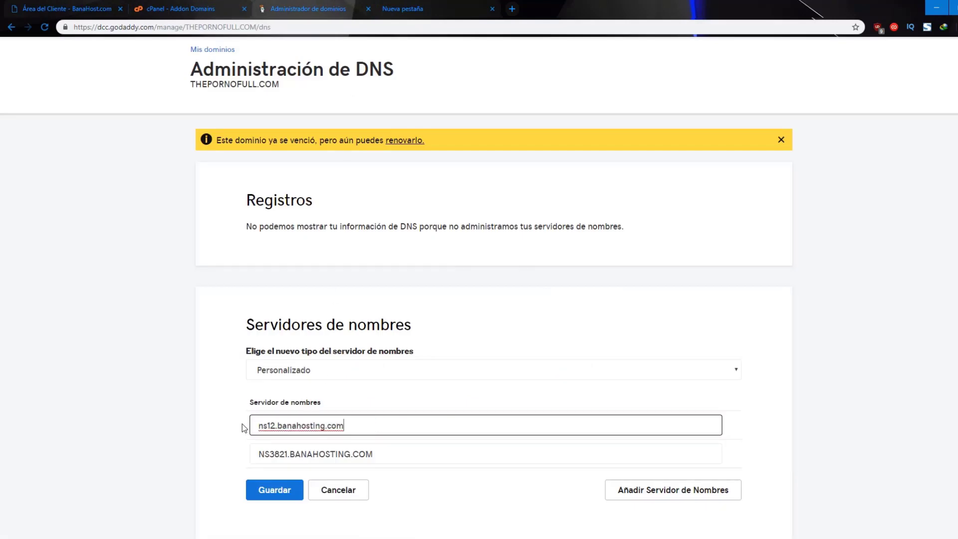
- Replace the domain's second custom nameserver in GoDaddy with ns13.banahosting.com, copied from the BanaHosting service details
{"action": "left_click", "coordinate": [97, 6]}
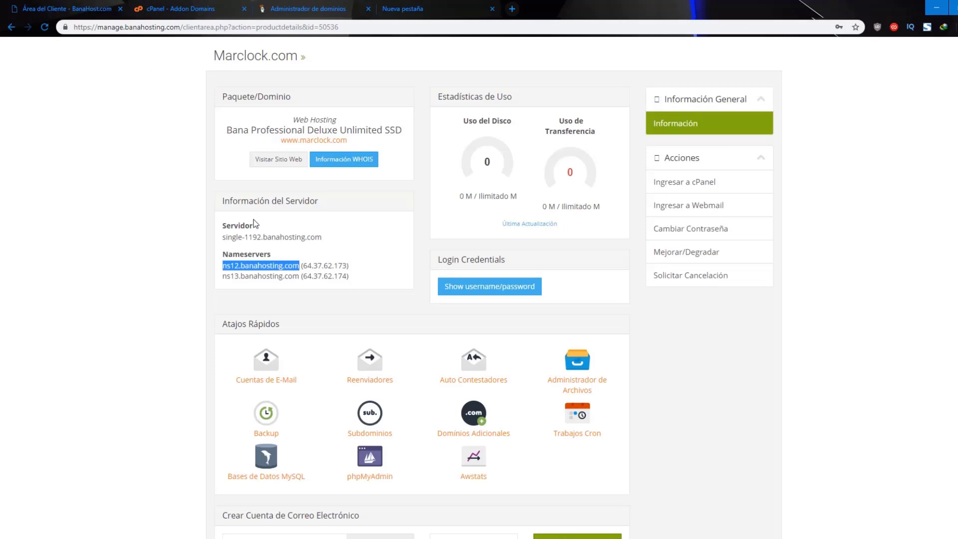
{"action": "left_click_drag", "start_coordinate": [300, 276], "coordinate": [225, 279]}
{"action": "right_click", "coordinate": [225, 279]}
{"action": "left_click", "coordinate": [235, 284]}
{"action": "left_click", "coordinate": [305, 8]}
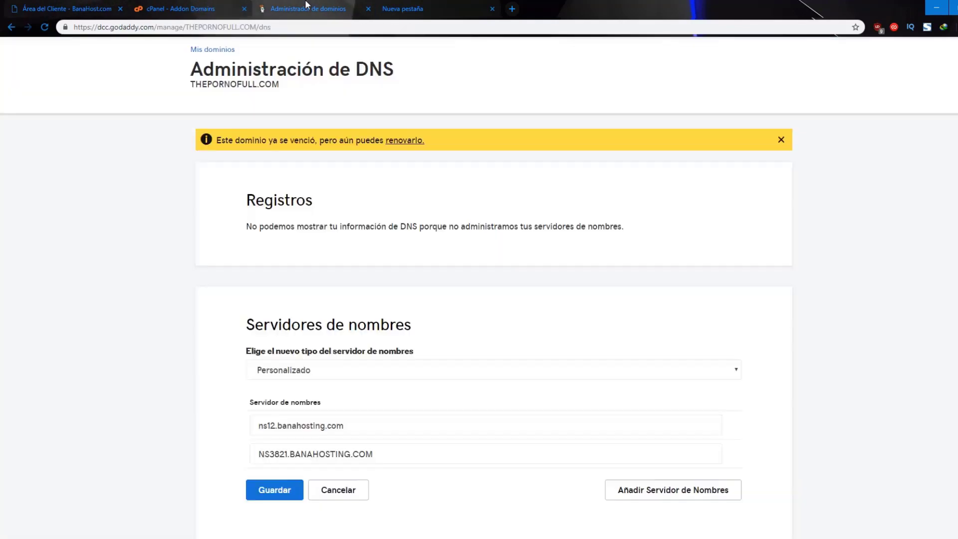
{"action": "left_click_drag", "start_coordinate": [382, 450], "coordinate": [259, 451]}
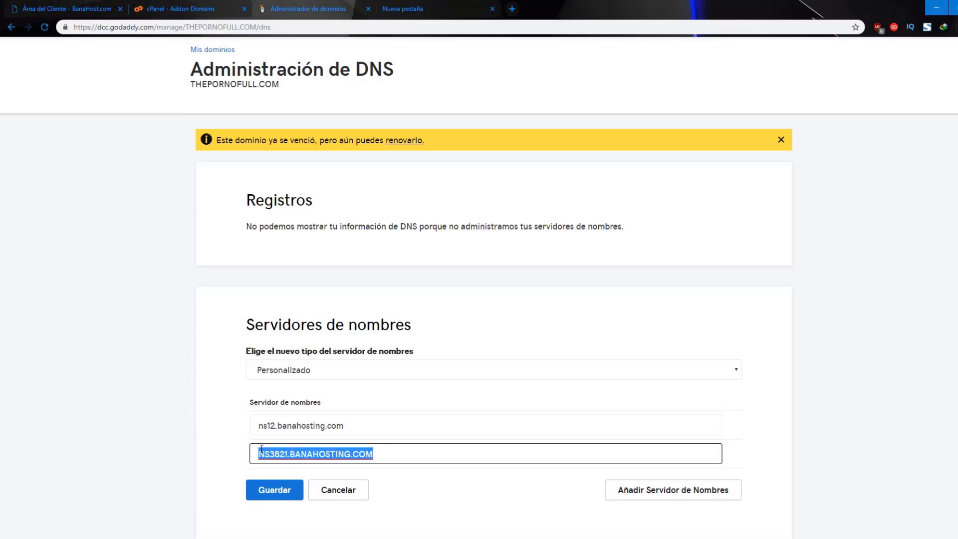
{"action": "key", "text": "BackSpace"}
{"action": "key", "text": "ctrl+v"}
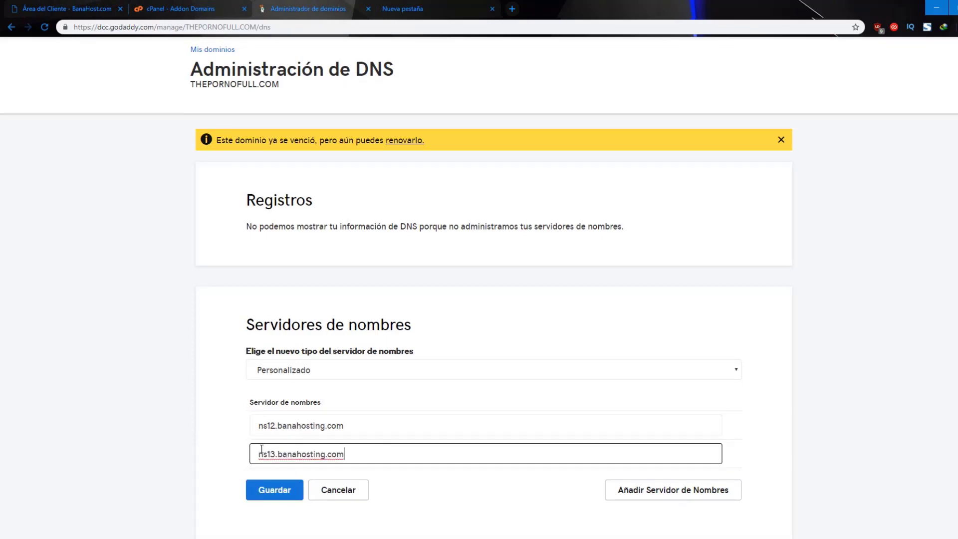
- Try to save the two edited nameservers for the domain and cancel the nameserver edit
{"action": "left_click", "coordinate": [273, 492]}
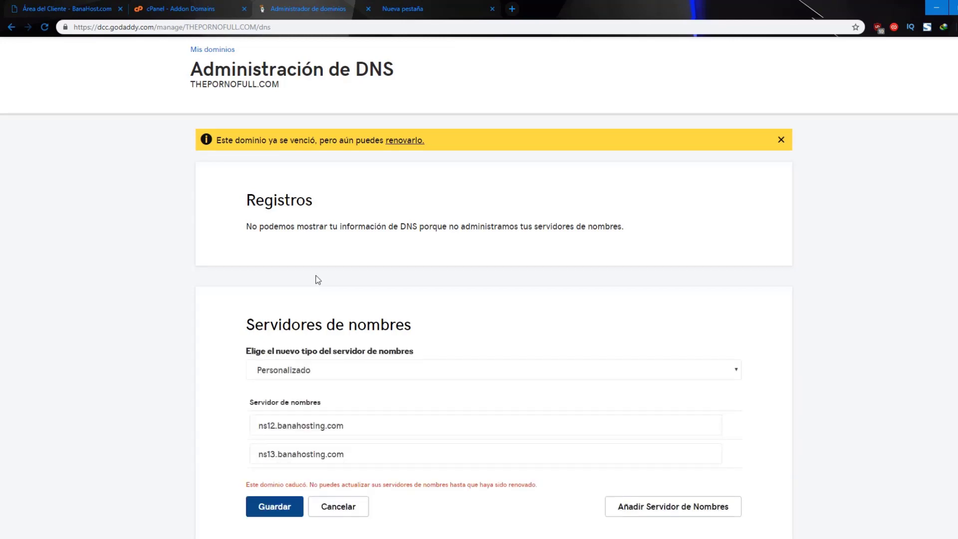
{"action": "scroll", "coordinate": [318, 279], "scroll_direction": "down", "scroll_amount": 2}
{"action": "left_click", "coordinate": [353, 402]}
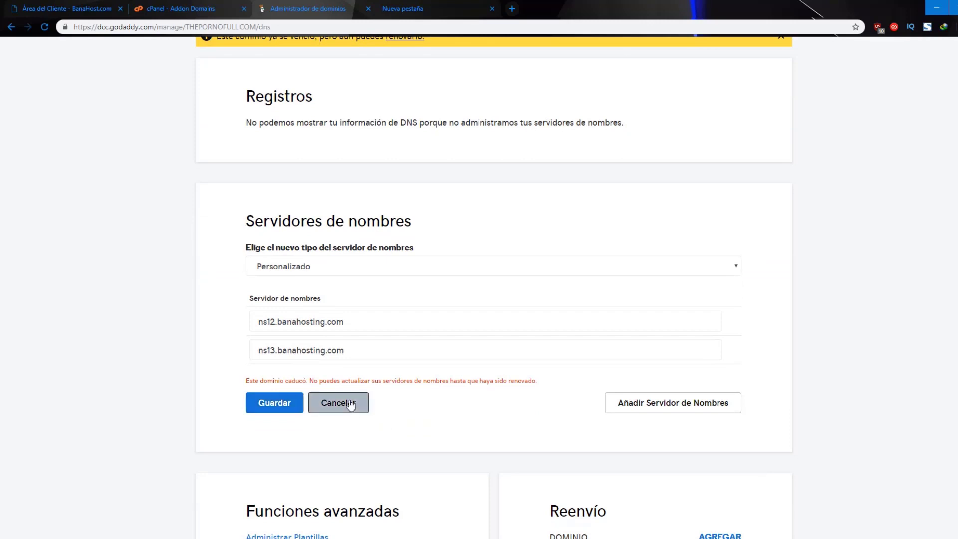
{"action": "scroll", "coordinate": [259, 232], "scroll_direction": "up", "scroll_amount": 3}
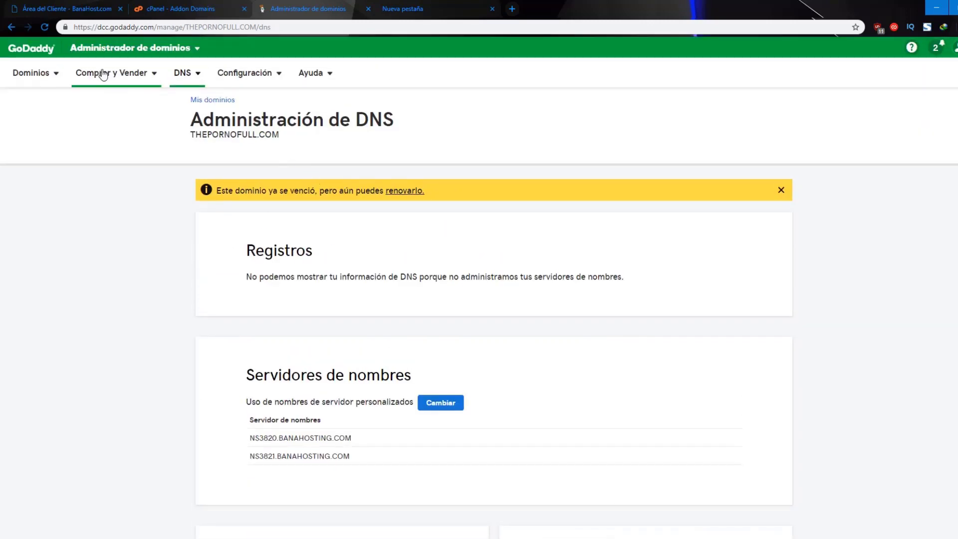
- Dismiss the renewal notices in the GoDaddy product list, then open the nameservers of redactops.com for editing
{"action": "left_click", "coordinate": [14, 27]}
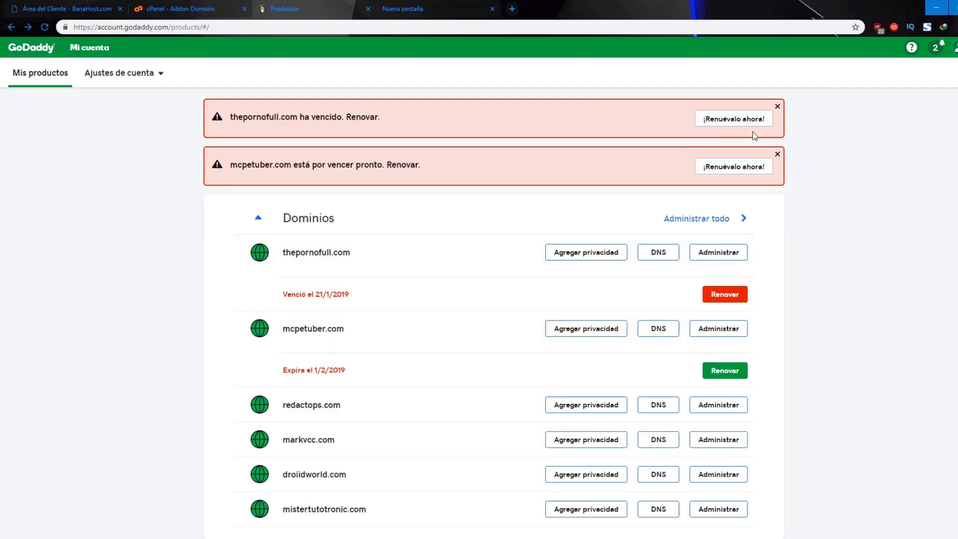
{"action": "left_click", "coordinate": [778, 106]}
{"action": "left_click", "coordinate": [778, 106]}
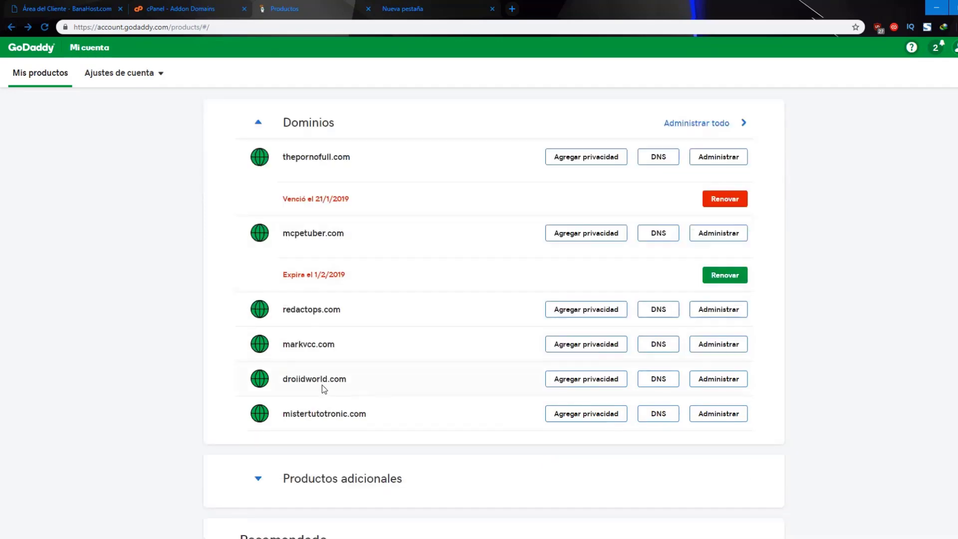
{"action": "scroll", "coordinate": [324, 375], "scroll_direction": "down", "scroll_amount": 3}
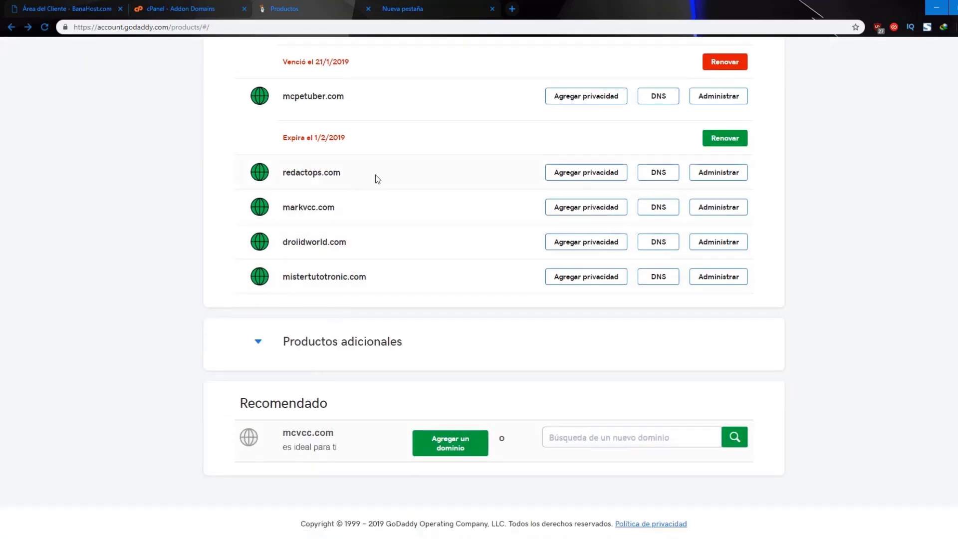
{"action": "left_click", "coordinate": [658, 174]}
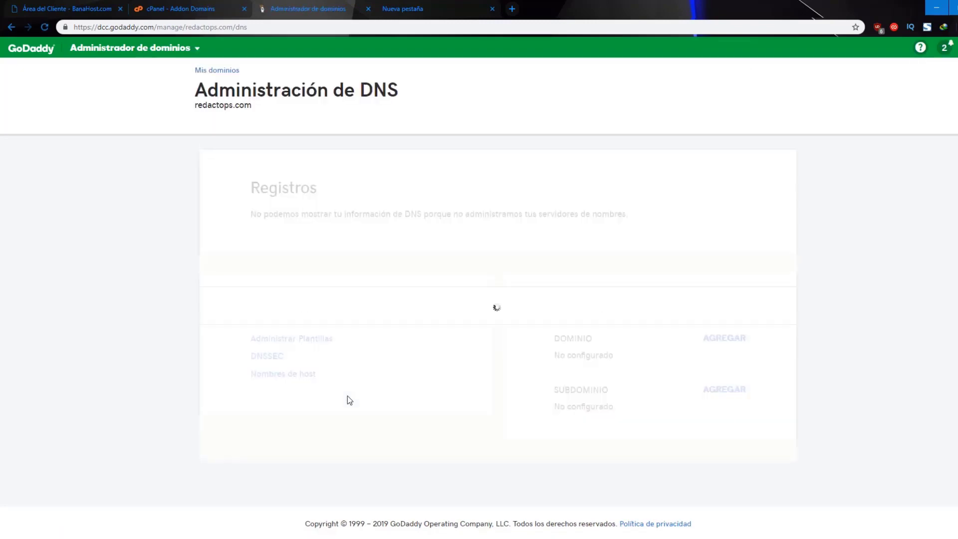
{"action": "scroll", "coordinate": [348, 400], "scroll_direction": "down", "scroll_amount": 3}
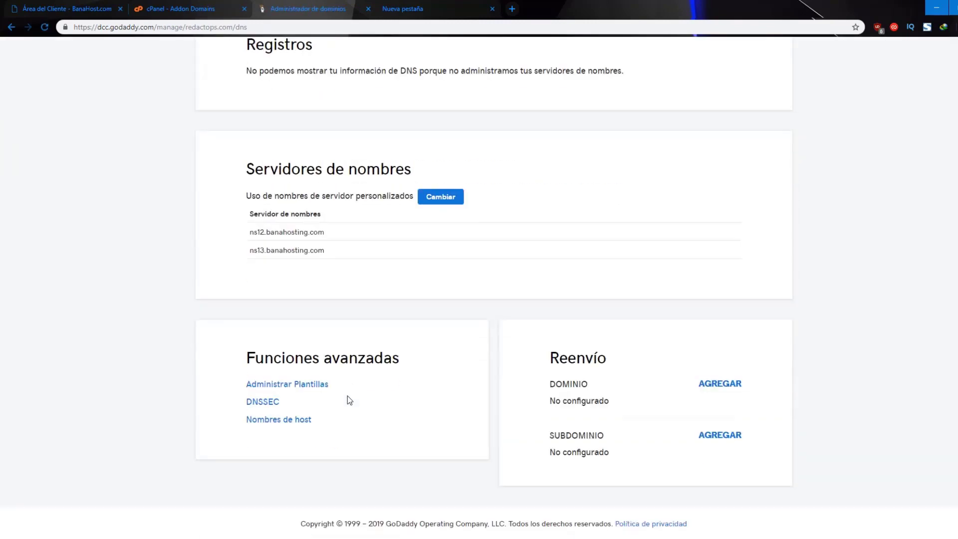
{"action": "left_click", "coordinate": [434, 200]}
- Compare the nameservers in the BanaHosting service details with the custom nameservers set for redactops.com in GoDaddy
{"action": "key", "text": "ctrl+1"}
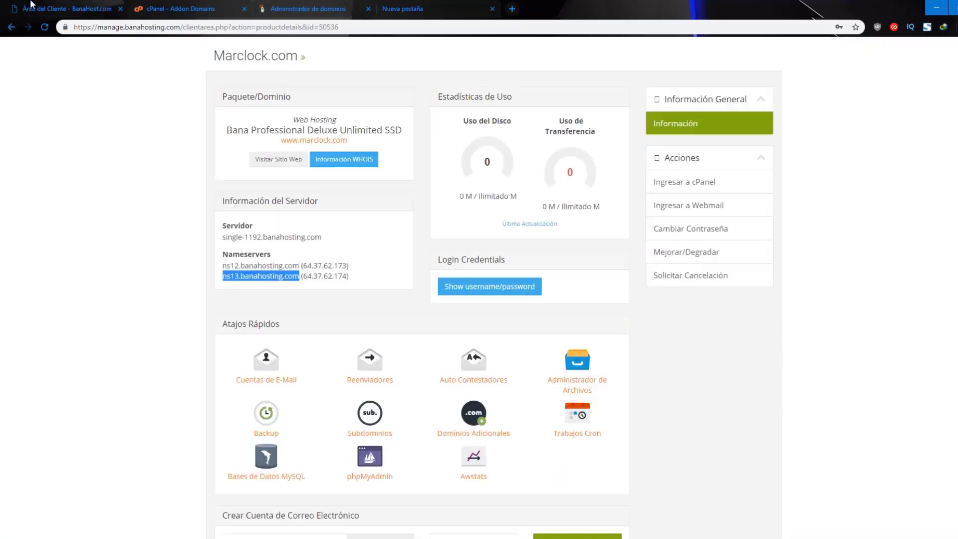
{"action": "left_click_drag", "start_coordinate": [233, 267], "coordinate": [260, 266]}
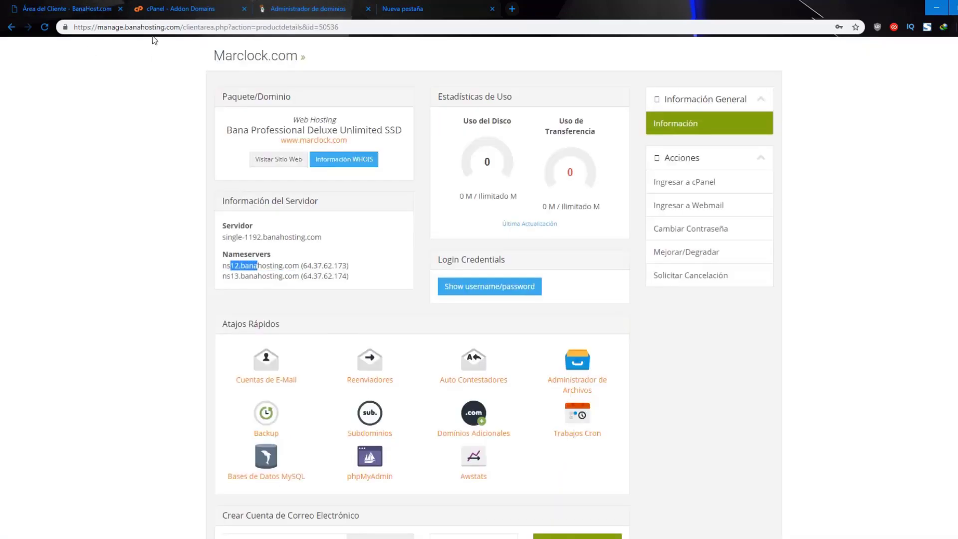
{"action": "left_click", "coordinate": [153, 9]}
{"action": "left_click", "coordinate": [272, 7]}
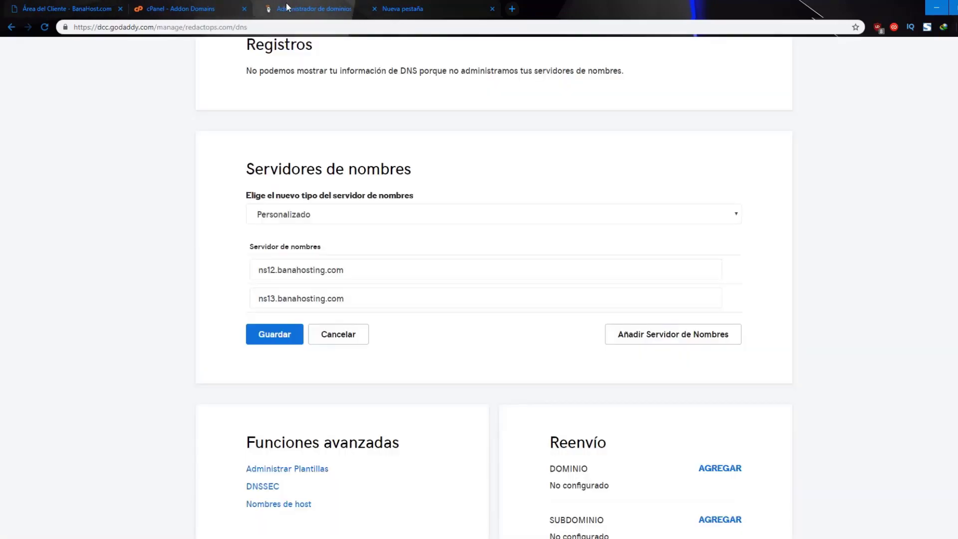
{"action": "left_click", "coordinate": [59, 8]}
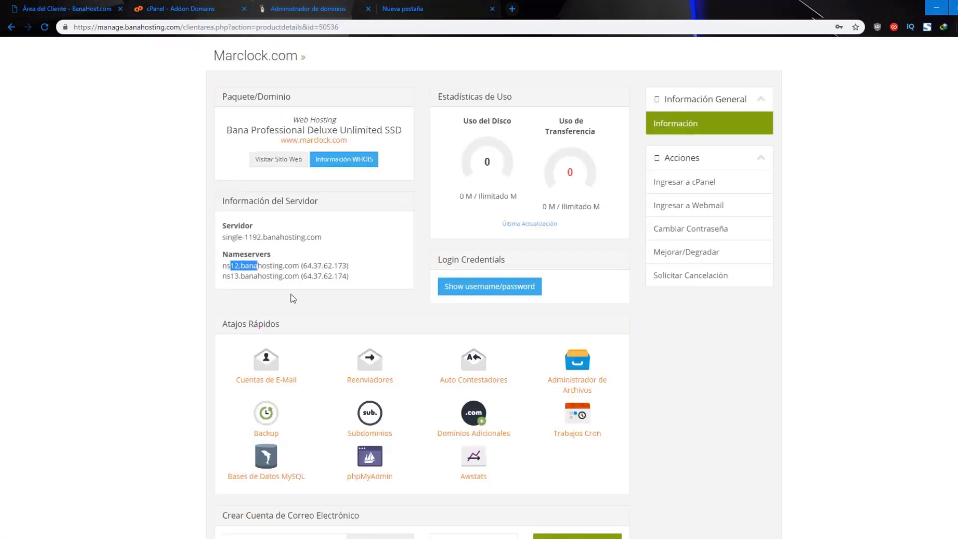
{"action": "left_click_drag", "start_coordinate": [302, 276], "coordinate": [216, 272]}
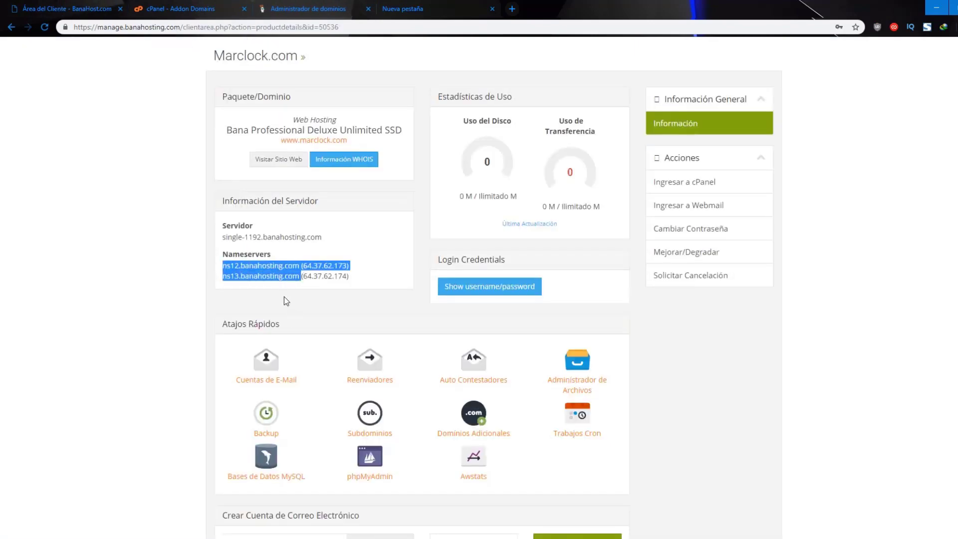
{"action": "left_click", "coordinate": [304, 9]}
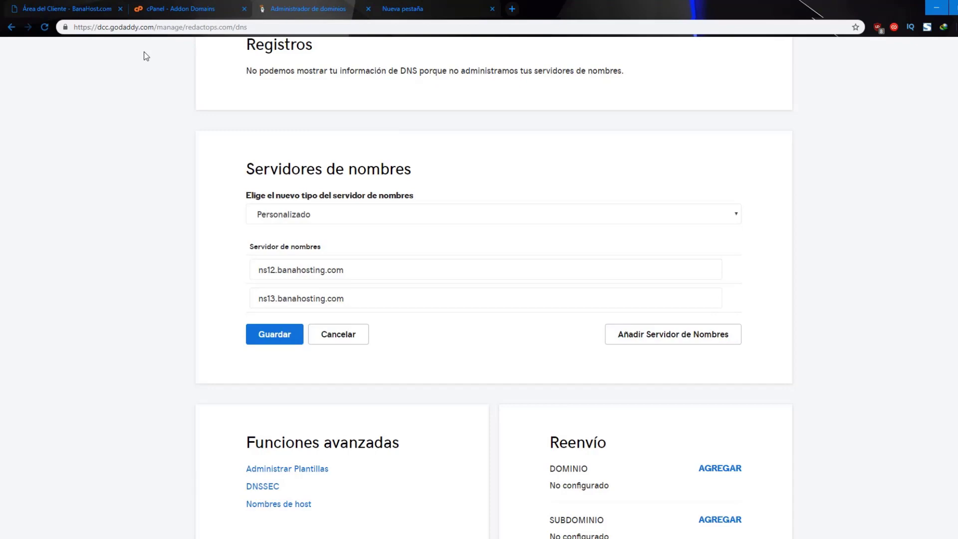
{"action": "left_click", "coordinate": [78, 6]}
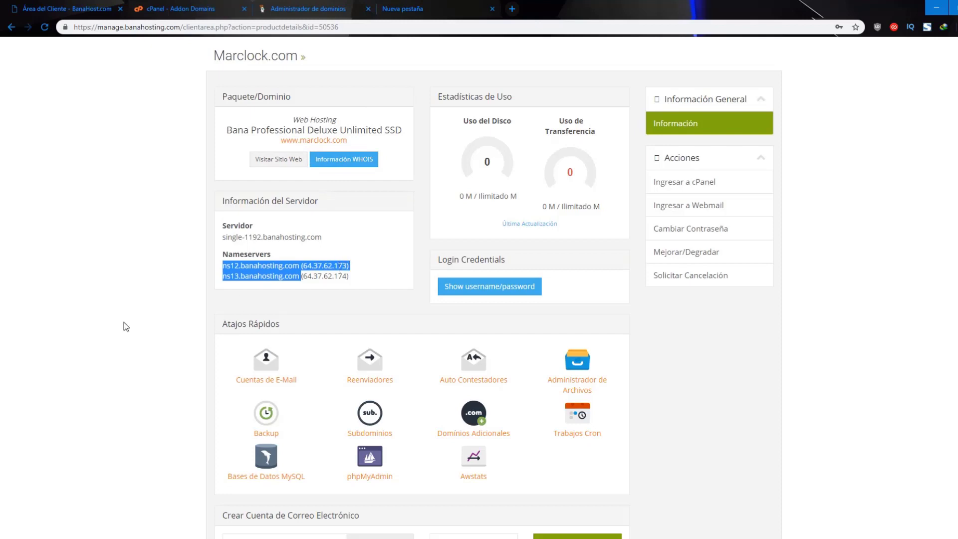
{"action": "left_click", "coordinate": [278, 278]}
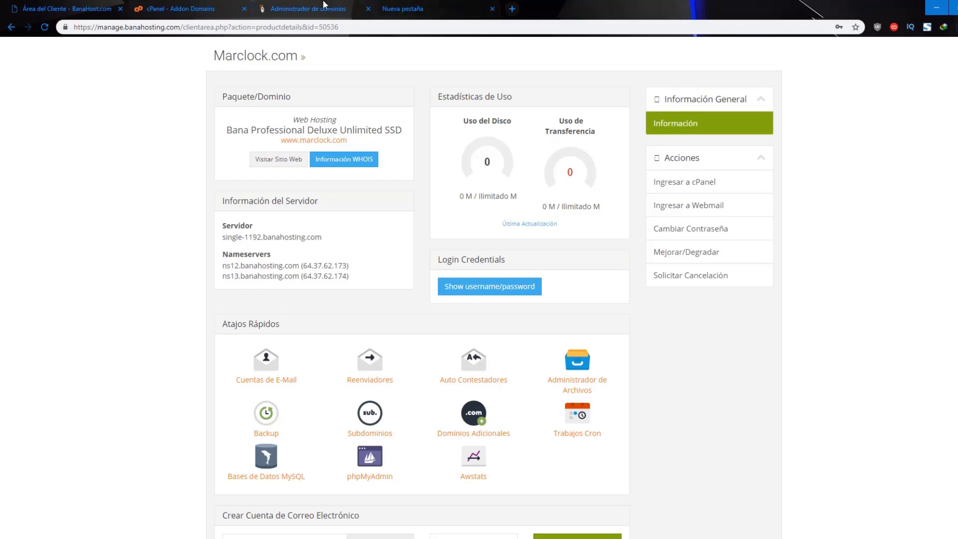
{"action": "left_click", "coordinate": [300, 9]}
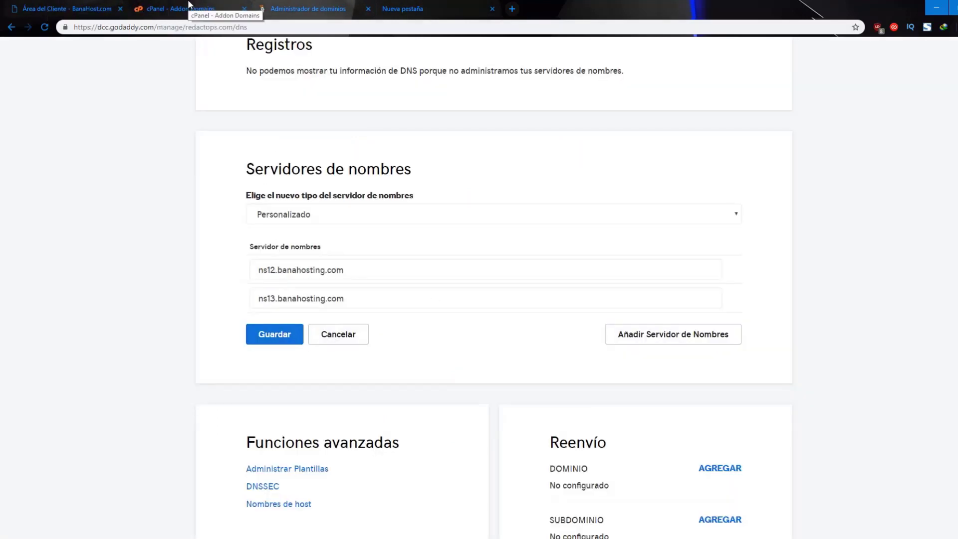
- Copy the domain name redactops.com from its GoDaddy DNS page and paste it as the new domain name in cPanel's Addon Domains
{"action": "left_click", "coordinate": [150, 9]}
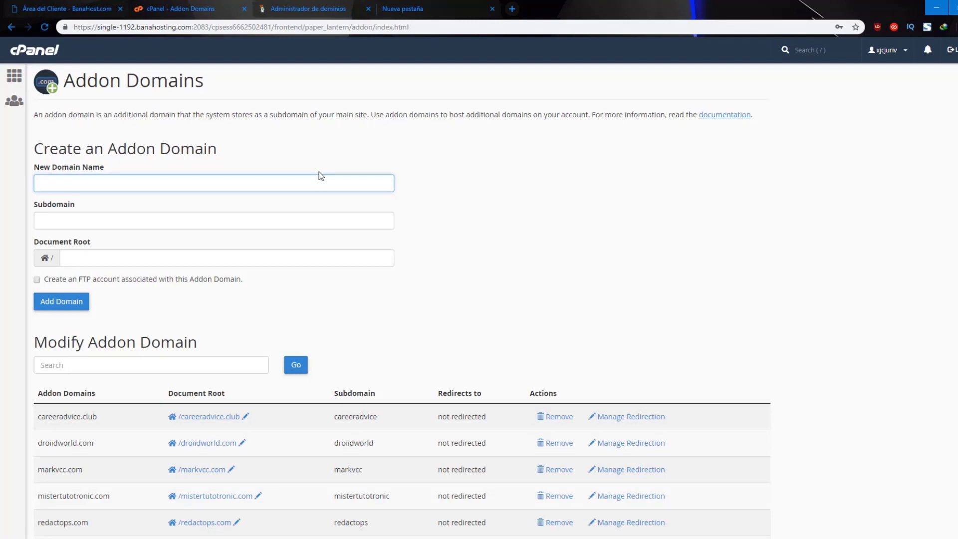
{"action": "left_click", "coordinate": [314, 7]}
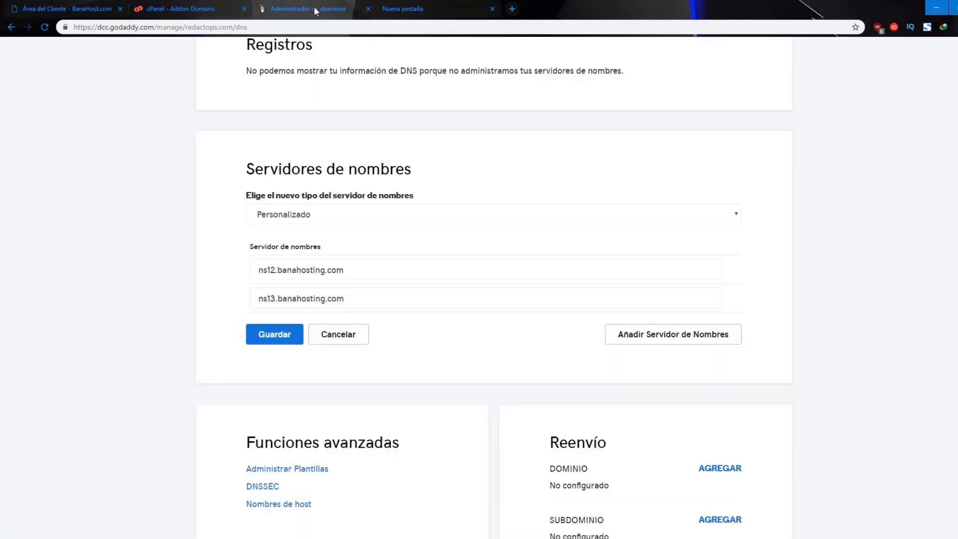
{"action": "scroll", "coordinate": [397, 261], "scroll_direction": "up", "scroll_amount": 4}
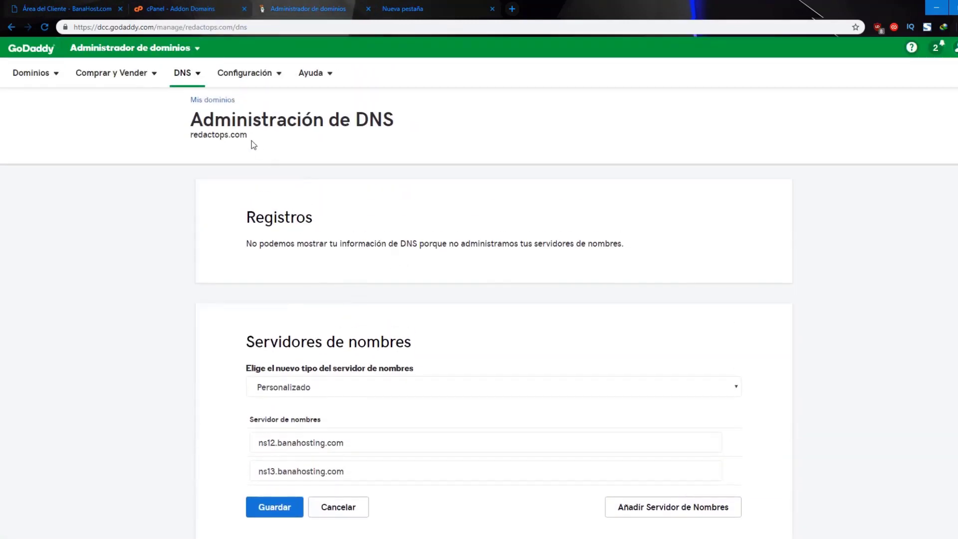
{"action": "left_click_drag", "start_coordinate": [247, 135], "coordinate": [190, 137]}
{"action": "right_click", "coordinate": [198, 133]}
{"action": "left_click", "coordinate": [224, 143]}
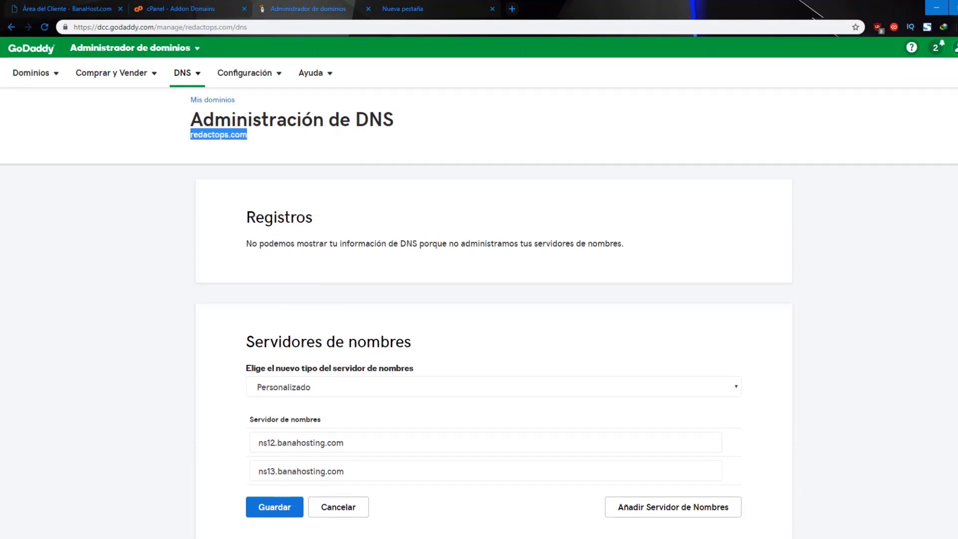
{"action": "left_click", "coordinate": [190, 8]}
{"action": "right_click", "coordinate": [107, 184]}
{"action": "left_click", "coordinate": [141, 265]}
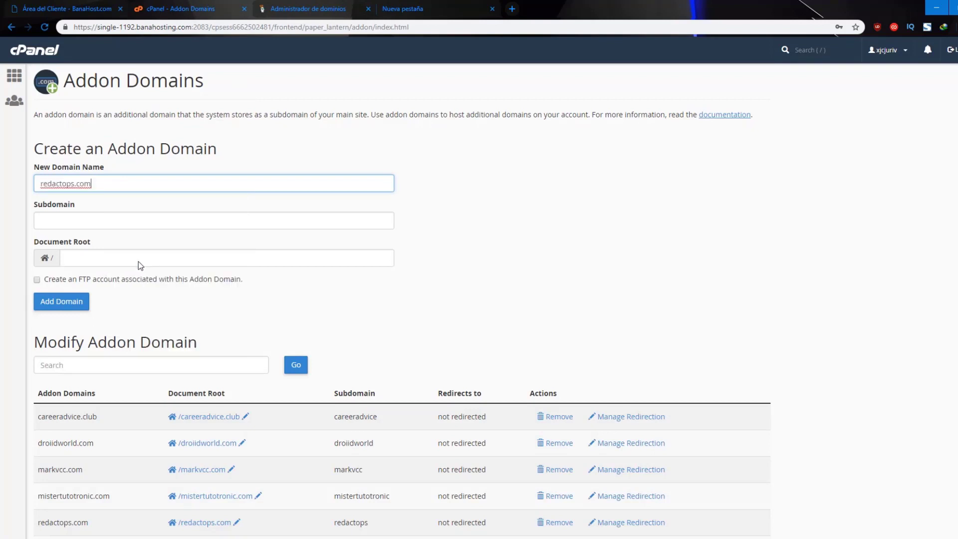
- Permanently remove the existing addon domain redactops.com and return to the Addon Domains page
{"action": "scroll", "coordinate": [86, 342], "scroll_direction": "down", "scroll_amount": 2}
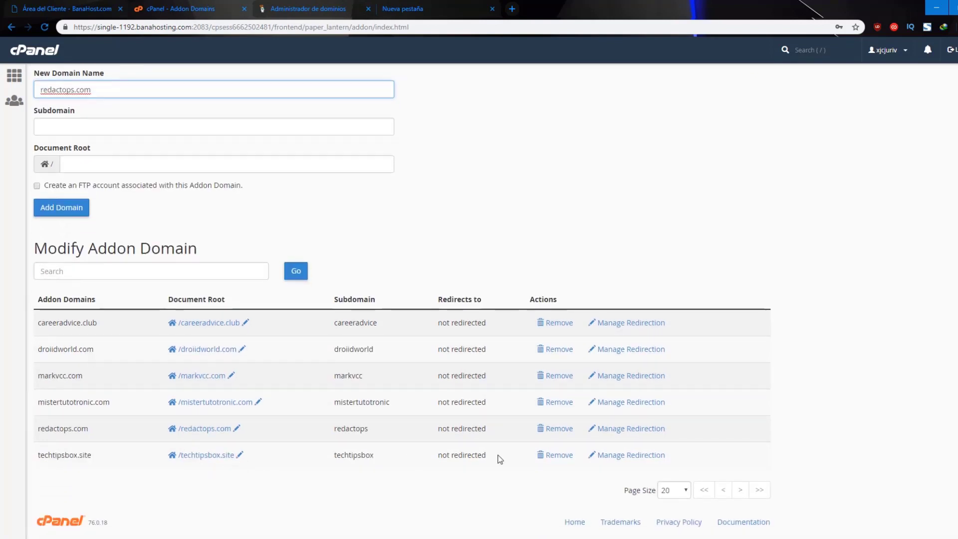
{"action": "left_click", "coordinate": [542, 430]}
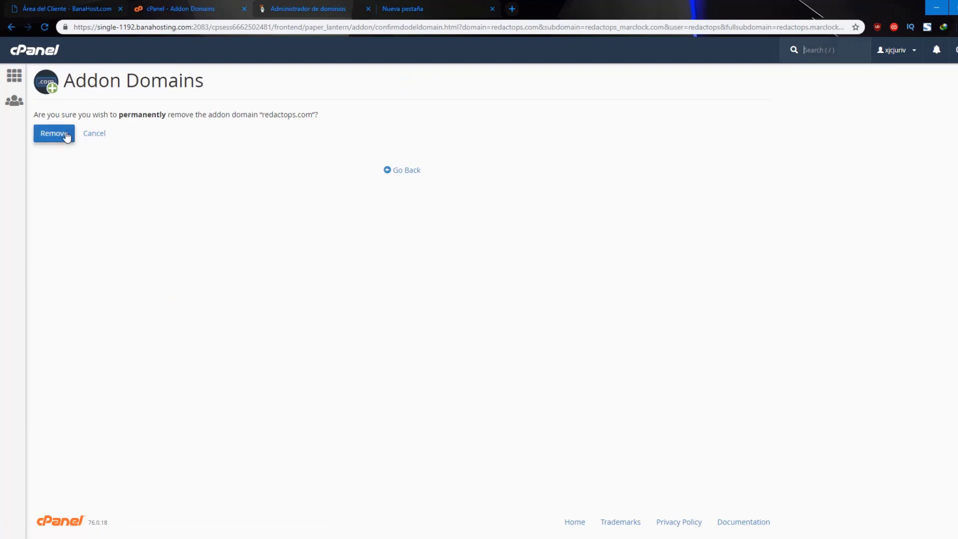
{"action": "left_click", "coordinate": [54, 134]}
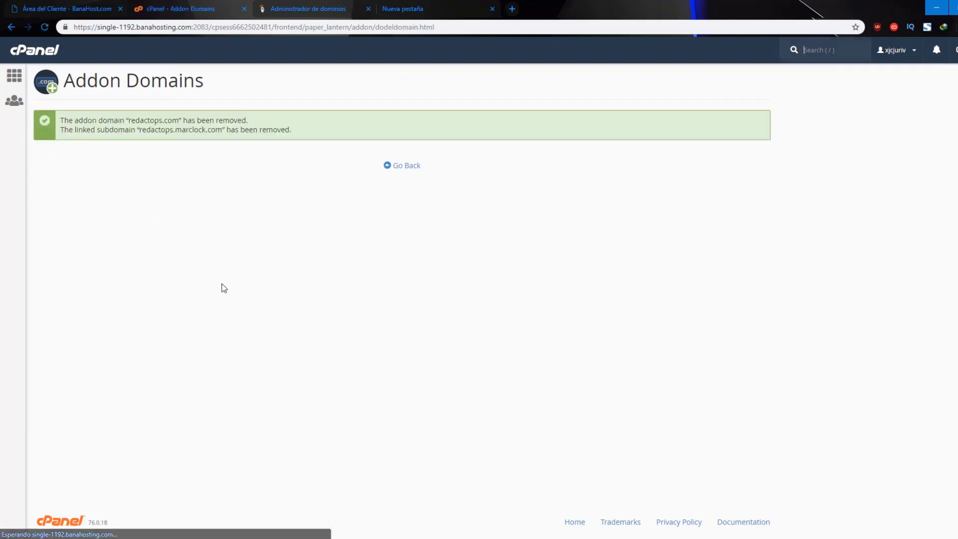
{"action": "left_click", "coordinate": [410, 166]}
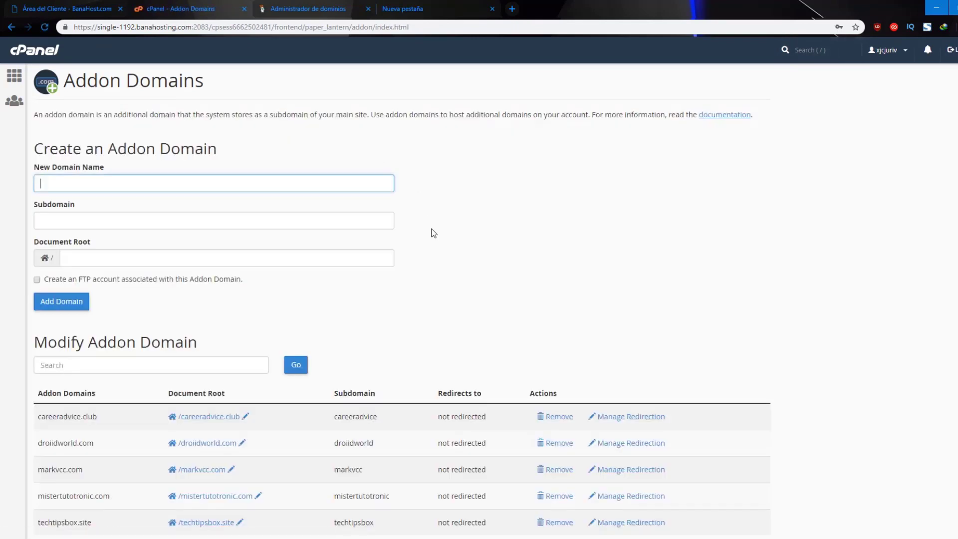
- Create the addon domain redactops.com with subdomain redactops and document root redactops.com
{"action": "right_click", "coordinate": [278, 176]}
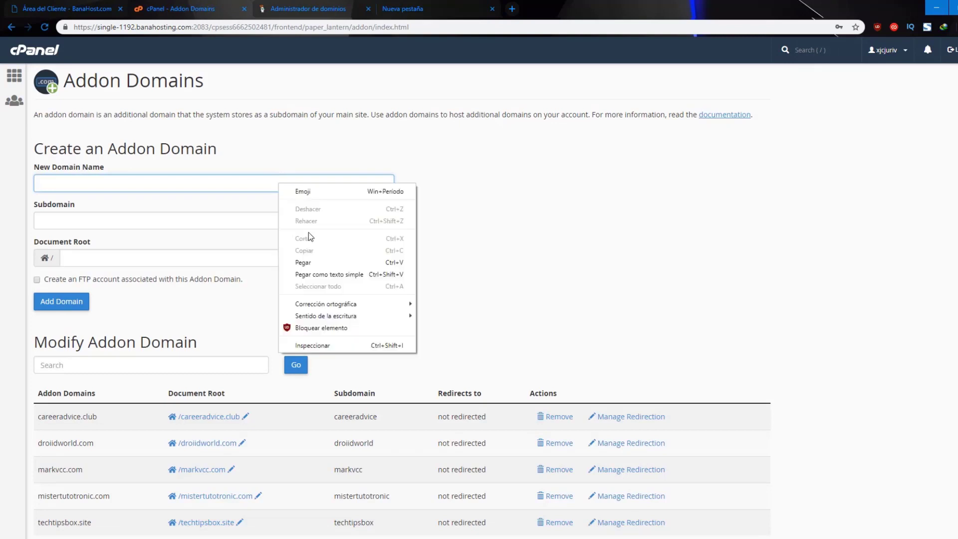
{"action": "left_click", "coordinate": [316, 260]}
{"action": "key", "text": "Tab"}
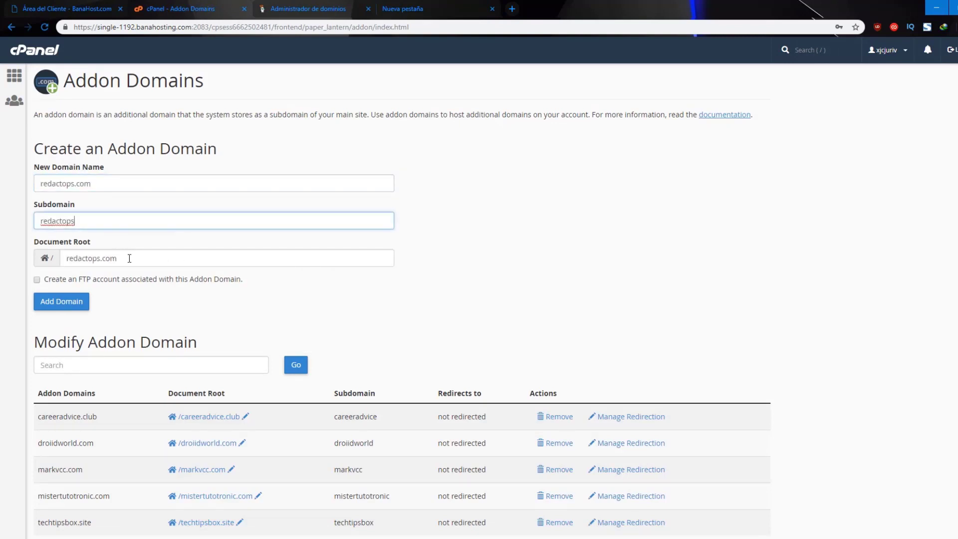
{"action": "left_click", "coordinate": [129, 259]}
{"action": "left_click", "coordinate": [73, 305]}
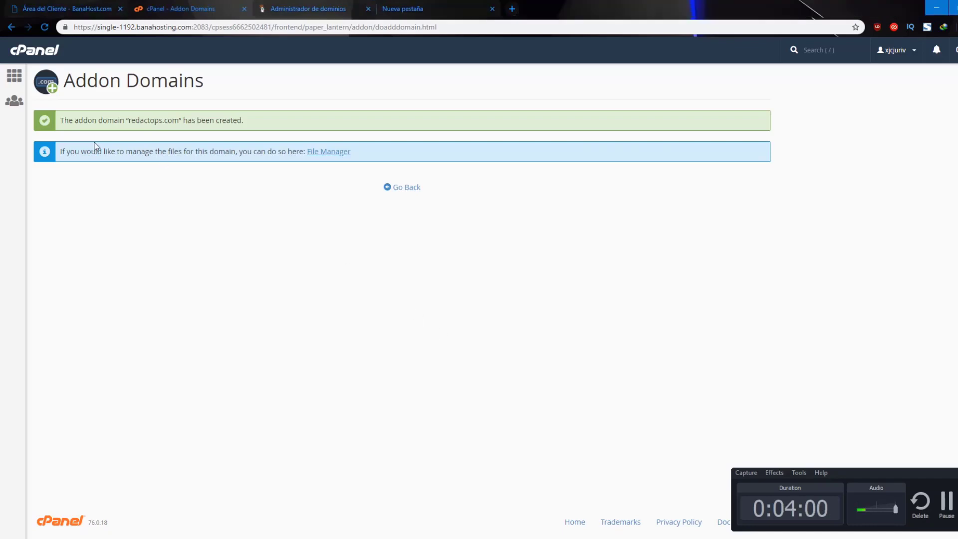
- Open the WordPress installation form in Softaculous from the cPanel main page
{"action": "left_click", "coordinate": [14, 76]}
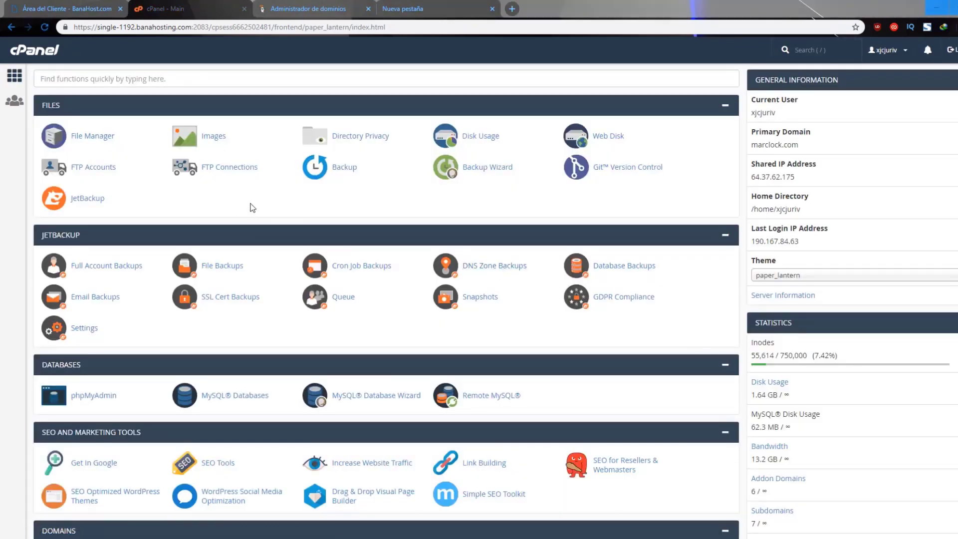
{"action": "scroll", "coordinate": [252, 207], "scroll_direction": "down", "scroll_amount": 12}
{"action": "scroll", "coordinate": [247, 207], "scroll_direction": "down", "scroll_amount": 10}
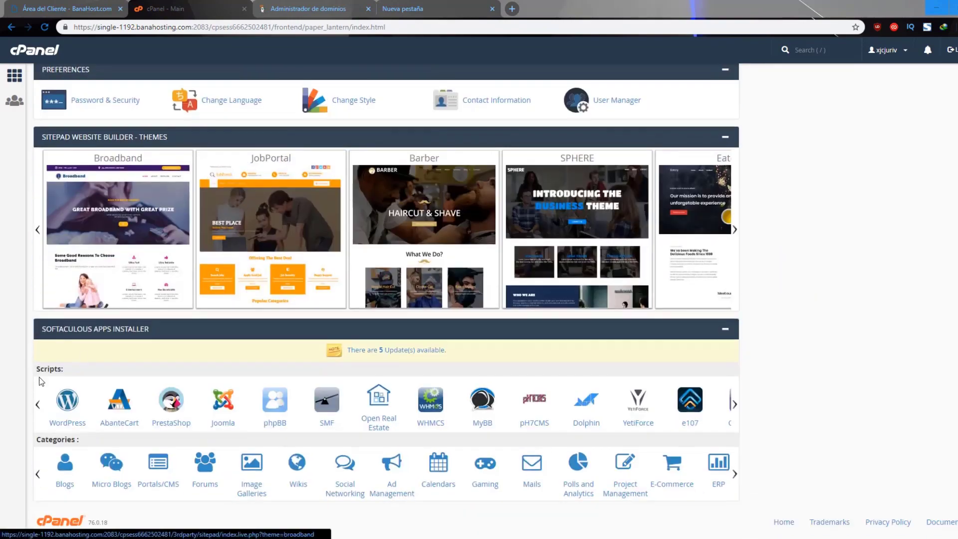
{"action": "left_click", "coordinate": [65, 403]}
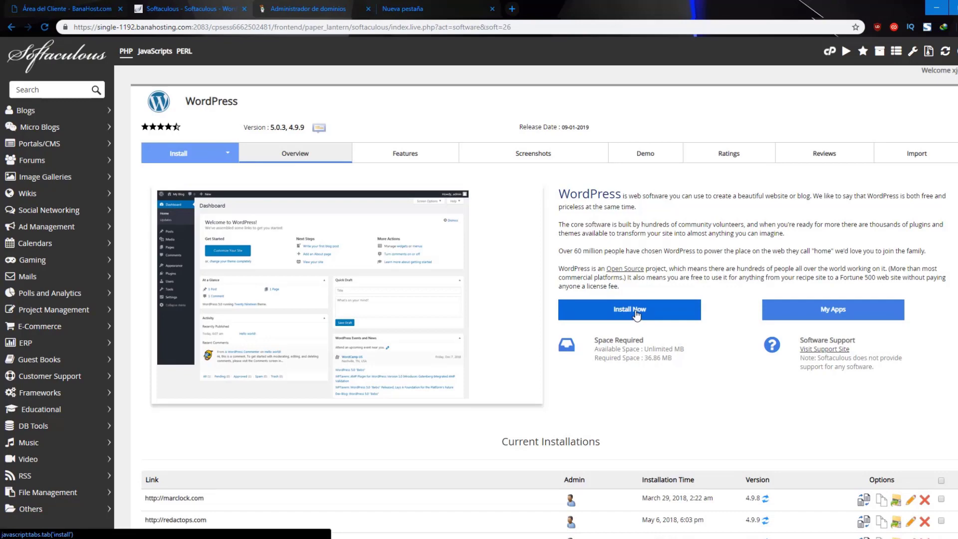
{"action": "left_click", "coordinate": [636, 313]}
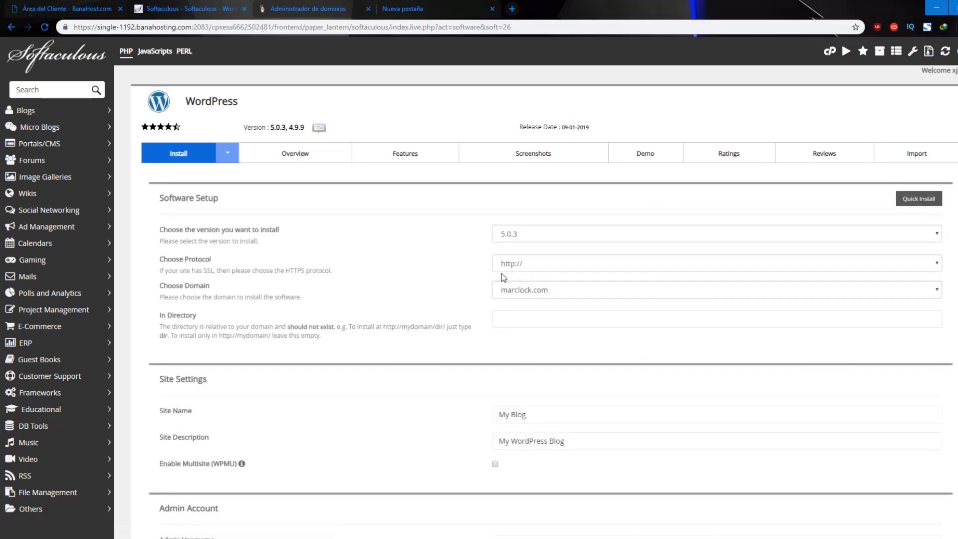
{"action": "left_click", "coordinate": [550, 235]}
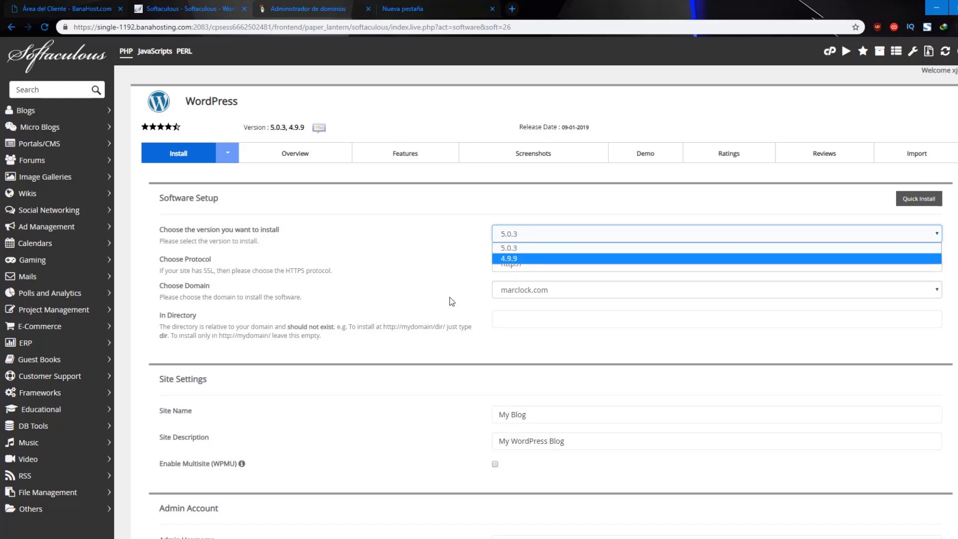
{"action": "left_click", "coordinate": [517, 247]}
{"action": "scroll", "coordinate": [302, 262], "scroll_direction": "down", "scroll_amount": 2}
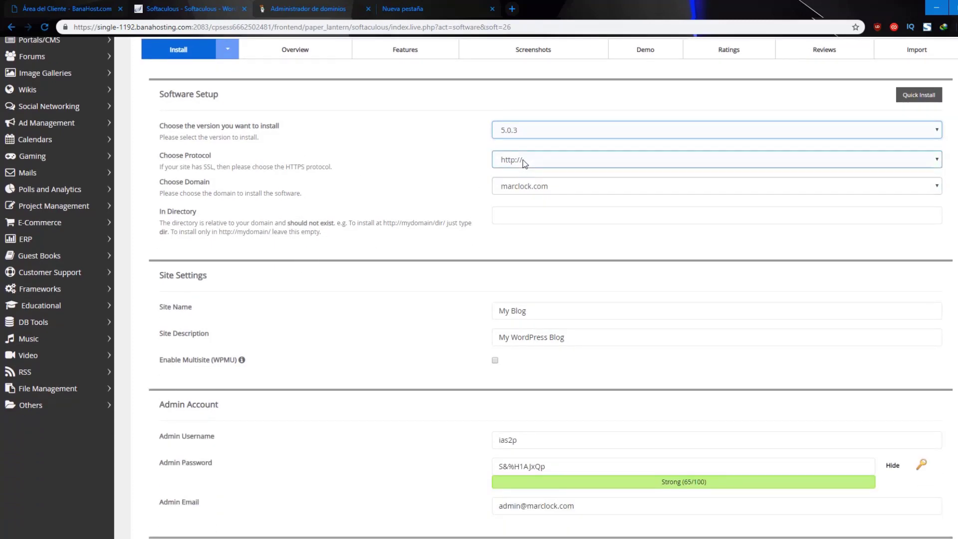
{"action": "left_click", "coordinate": [551, 158]}
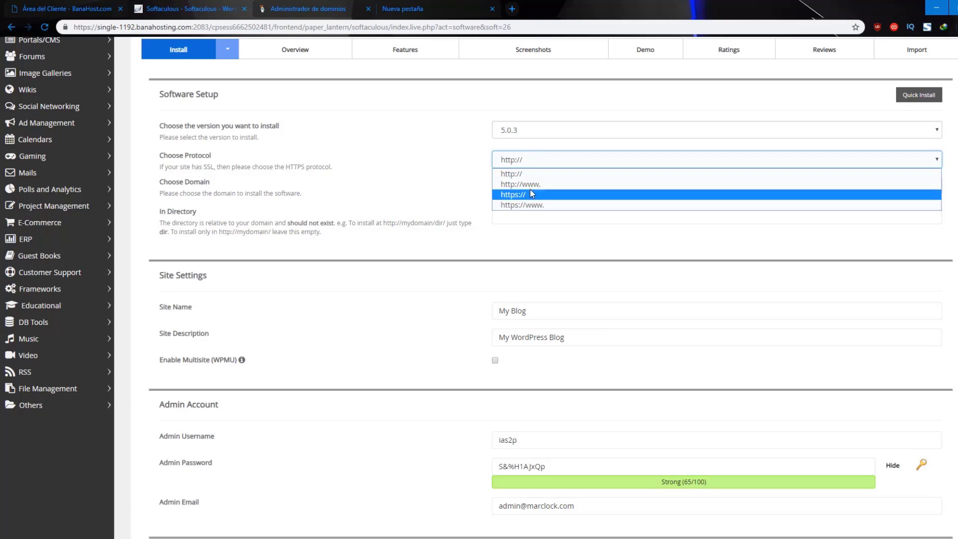
{"action": "left_click", "coordinate": [527, 174]}
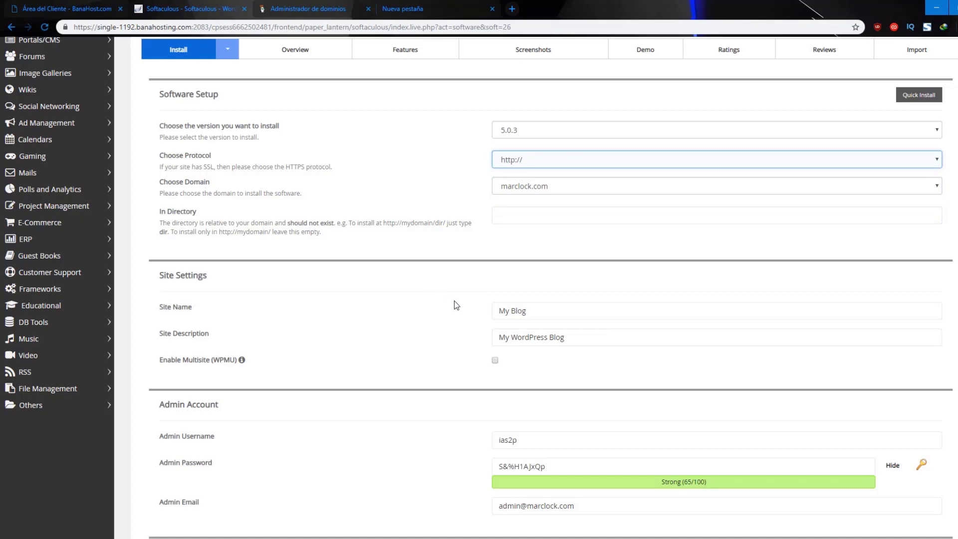
- Check the site settings and admin account fields, and set the WordPress installation language to Spanish
{"action": "scroll", "coordinate": [537, 266], "scroll_direction": "down", "scroll_amount": 5}
{"action": "left_click", "coordinate": [499, 55]}
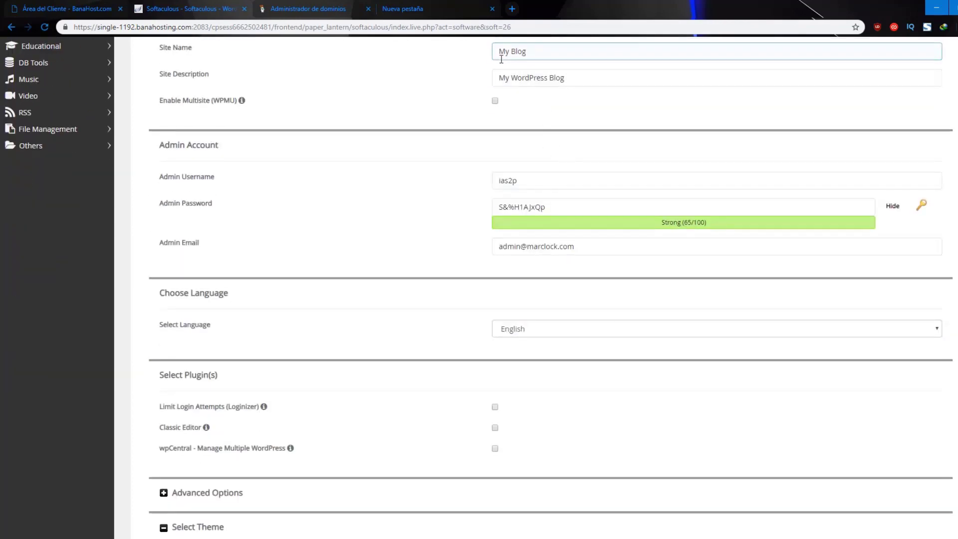
{"action": "left_click", "coordinate": [577, 77]}
{"action": "left_click", "coordinate": [560, 208]}
{"action": "left_click", "coordinate": [556, 186]}
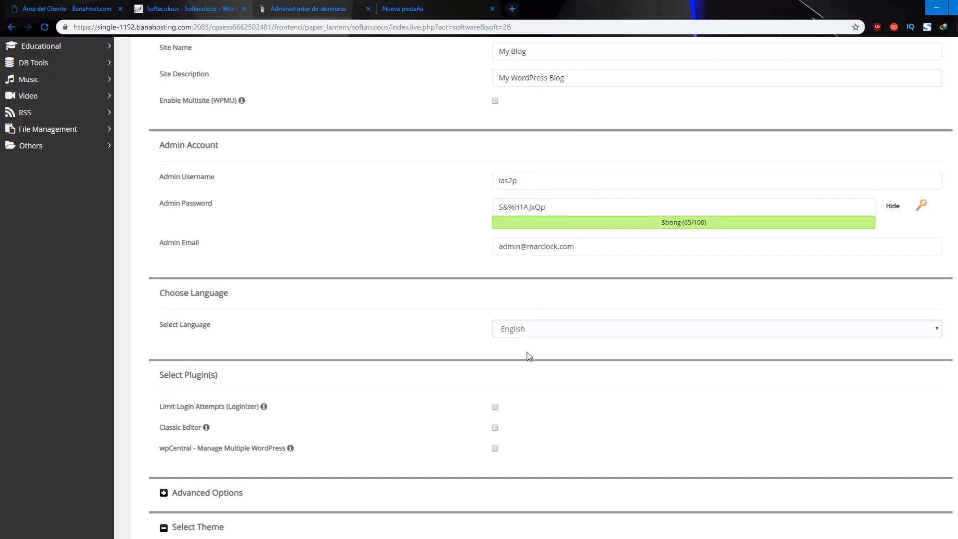
{"action": "scroll", "coordinate": [528, 355], "scroll_direction": "down", "scroll_amount": 2}
{"action": "left_click", "coordinate": [544, 227]}
{"action": "scroll", "coordinate": [546, 340], "scroll_direction": "down", "scroll_amount": 4}
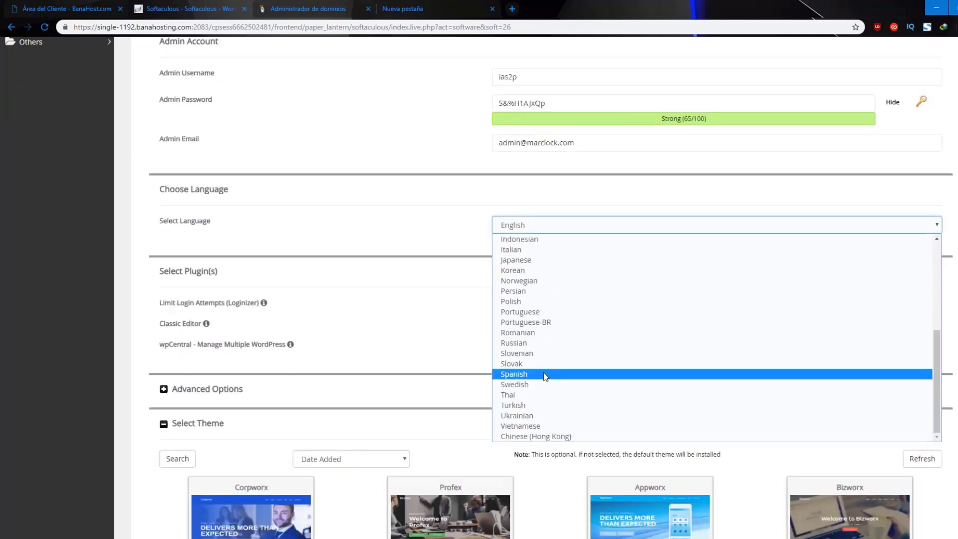
{"action": "left_click", "coordinate": [529, 374]}
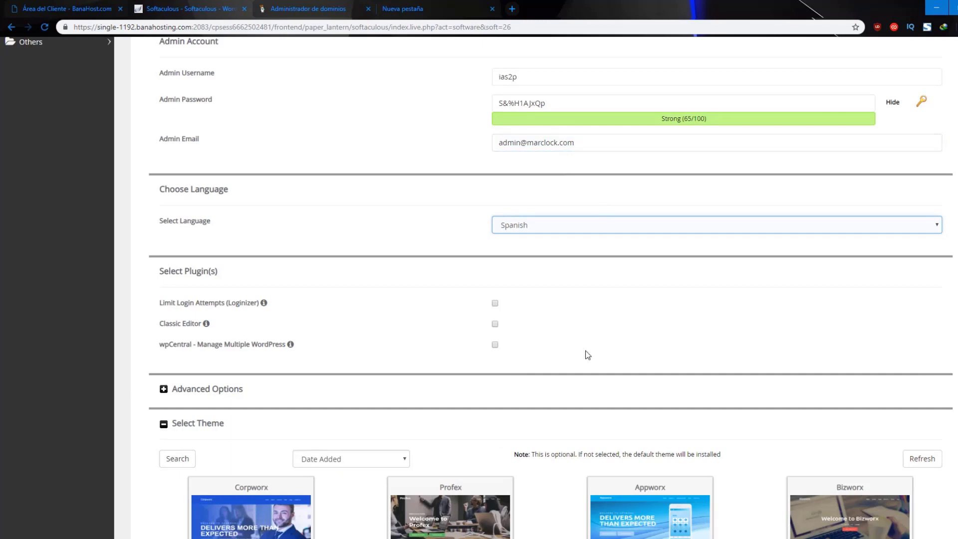
- Select the Bizworx theme and try to install WordPress on marclock.com
{"action": "scroll", "coordinate": [585, 353], "scroll_direction": "up", "scroll_amount": 4}
{"action": "scroll", "coordinate": [588, 354], "scroll_direction": "down", "scroll_amount": 5}
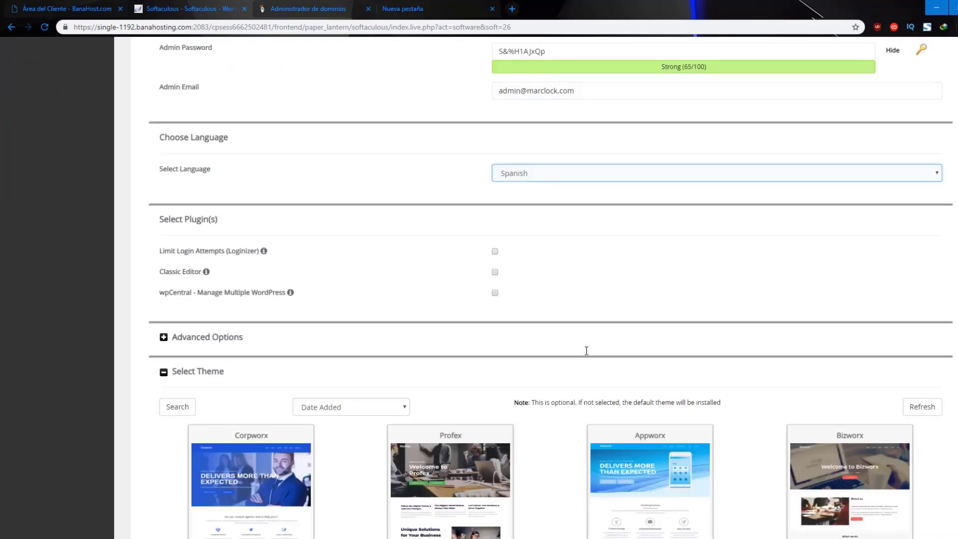
{"action": "scroll", "coordinate": [586, 351], "scroll_direction": "down", "scroll_amount": 4}
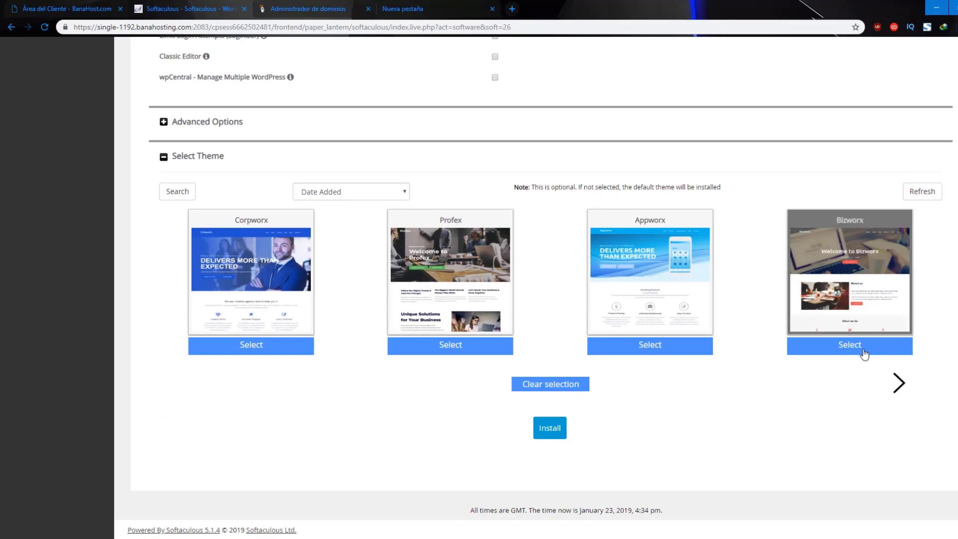
{"action": "mouse_move", "coordinate": [869, 285]}
{"action": "left_click", "coordinate": [554, 430]}
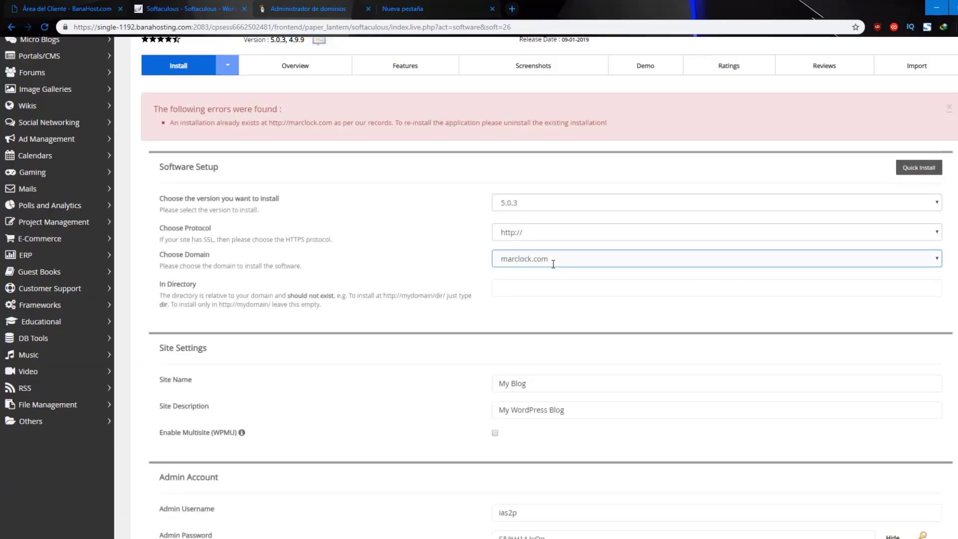
- Leave the installation form for the cPanel main page and open the WordPress overview in Softaculous
{"action": "scroll", "coordinate": [487, 359], "scroll_direction": "down", "scroll_amount": 7}
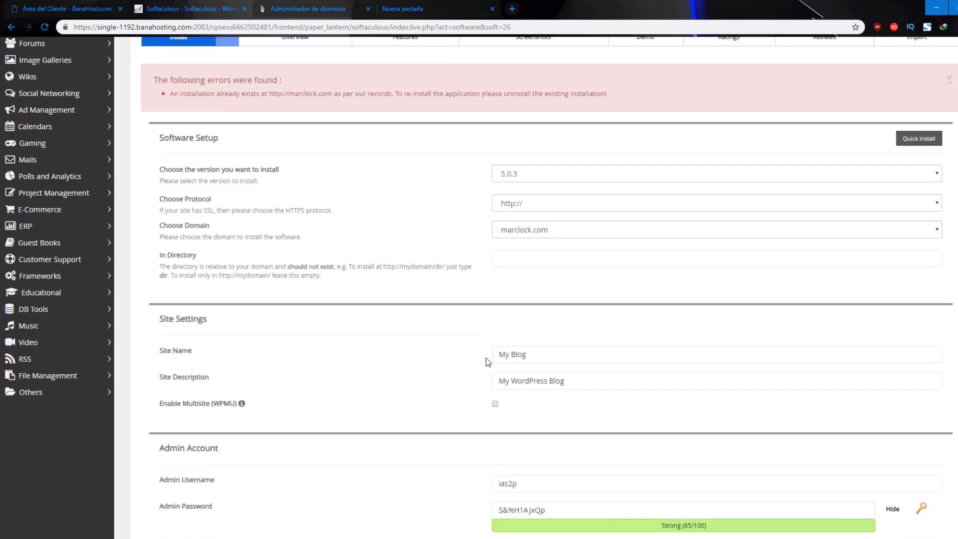
{"action": "scroll", "coordinate": [479, 391], "scroll_direction": "down", "scroll_amount": 6}
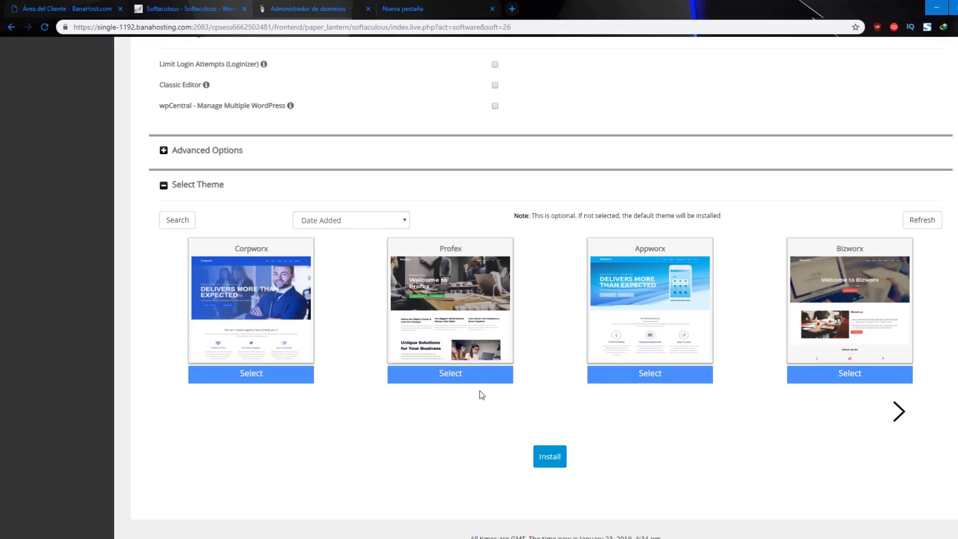
{"action": "scroll", "coordinate": [480, 390], "scroll_direction": "up", "scroll_amount": 15}
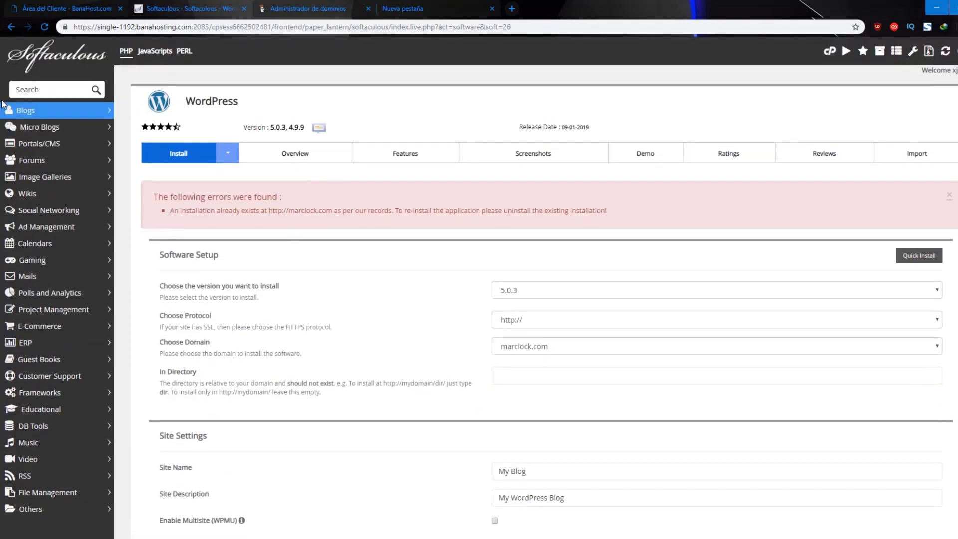
{"action": "left_click", "coordinate": [11, 27]}
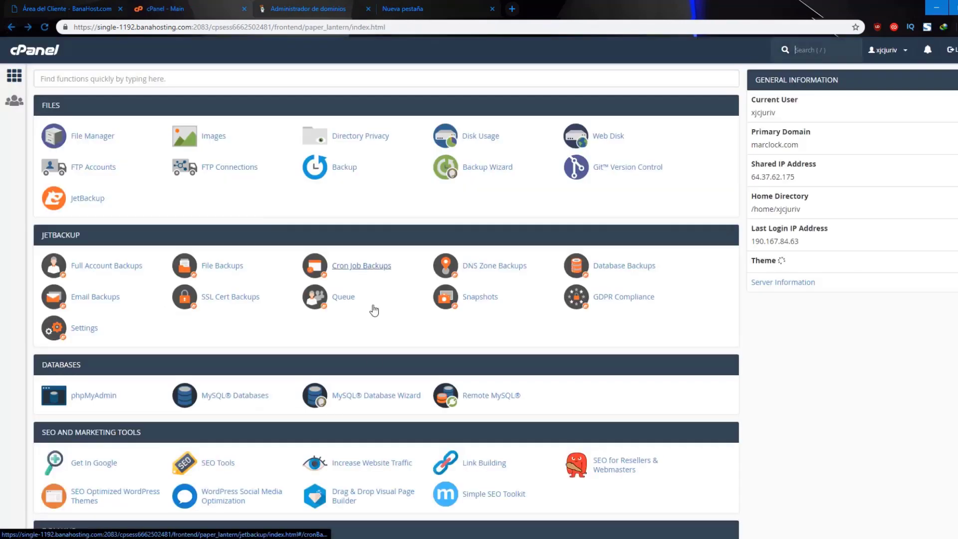
{"action": "scroll", "coordinate": [103, 439], "scroll_direction": "down", "scroll_amount": 20}
{"action": "scroll", "coordinate": [105, 437], "scroll_direction": "down", "scroll_amount": 5}
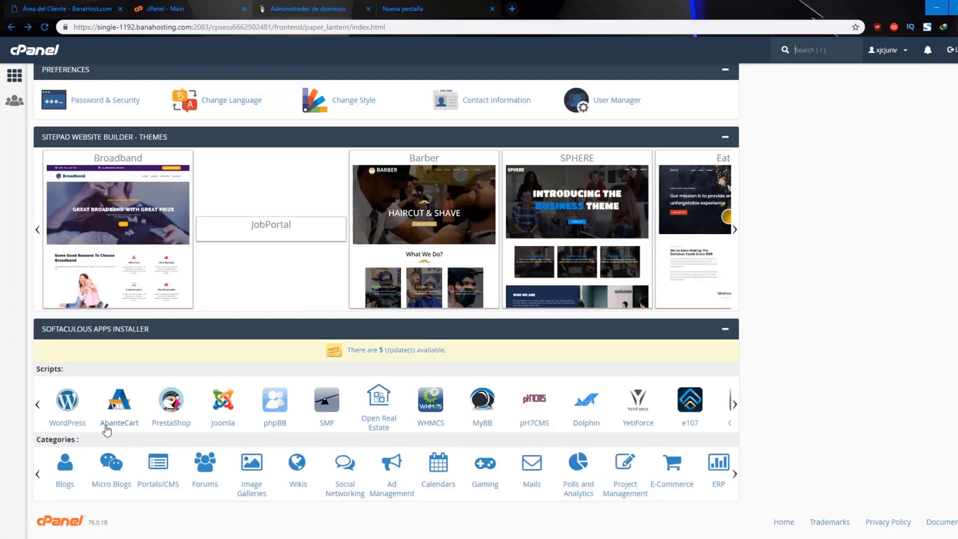
{"action": "left_click", "coordinate": [71, 421]}
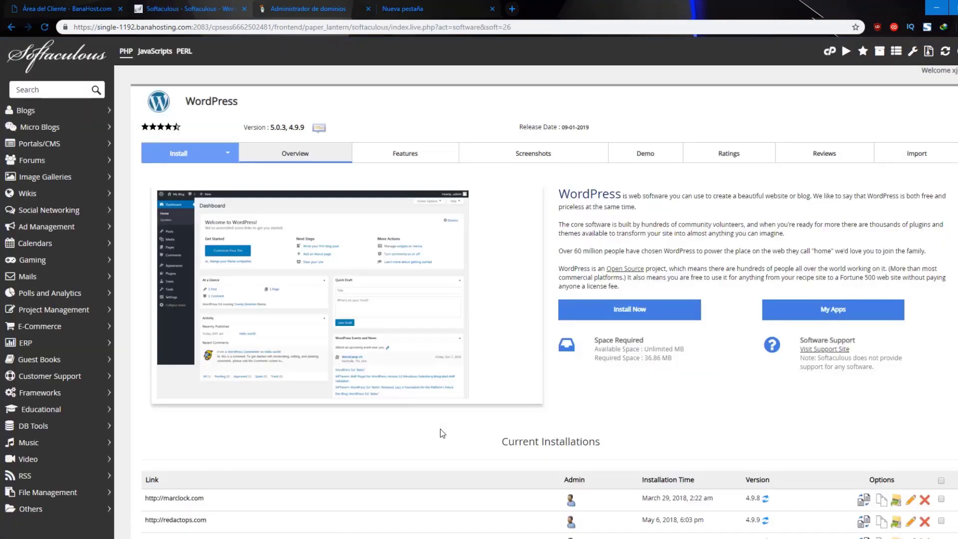
{"action": "scroll", "coordinate": [350, 415], "scroll_direction": "down", "scroll_amount": 5}
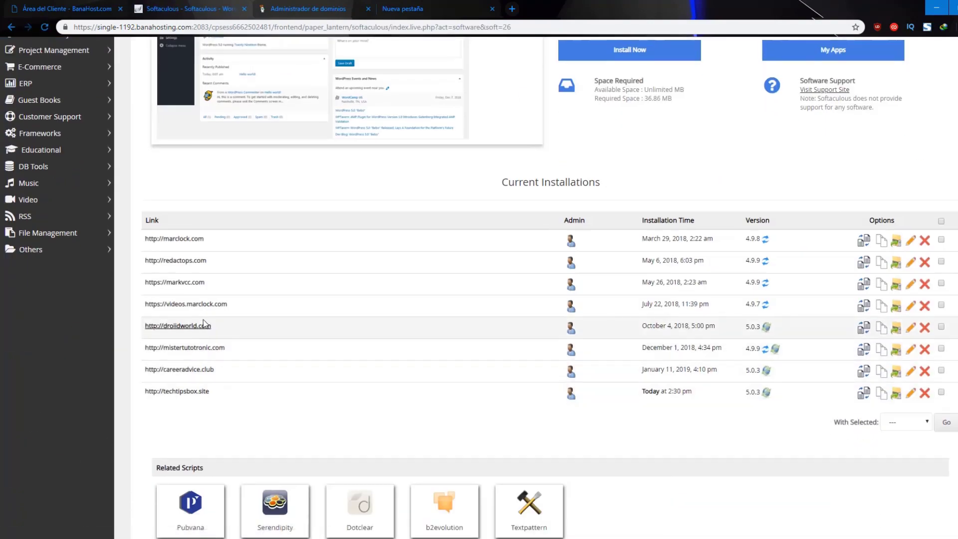
{"action": "left_click", "coordinate": [925, 262]}
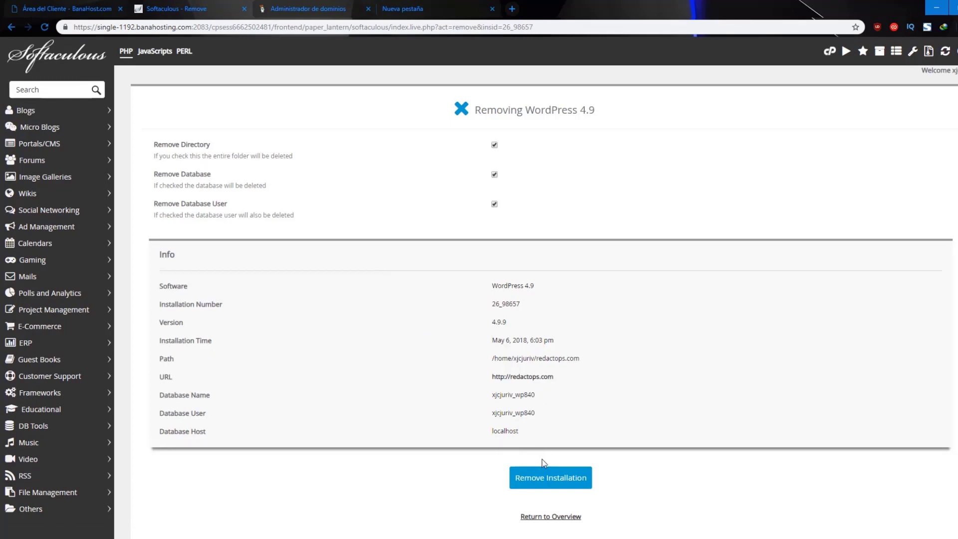
{"action": "left_click", "coordinate": [546, 476]}
{"action": "left_click", "coordinate": [543, 96]}
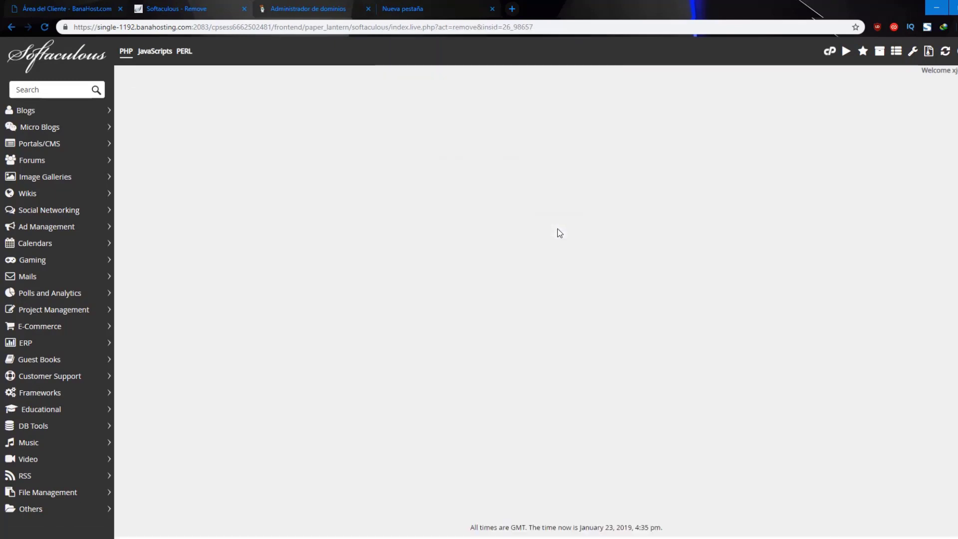
{"action": "left_click", "coordinate": [543, 156]}
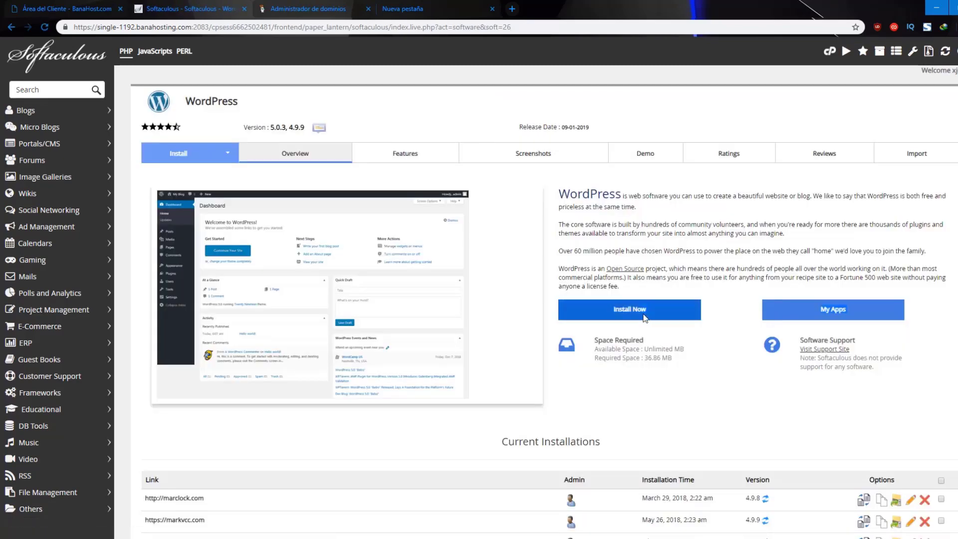
- Start a new WordPress installation and choose redactops.com as its domain
{"action": "left_click", "coordinate": [644, 316]}
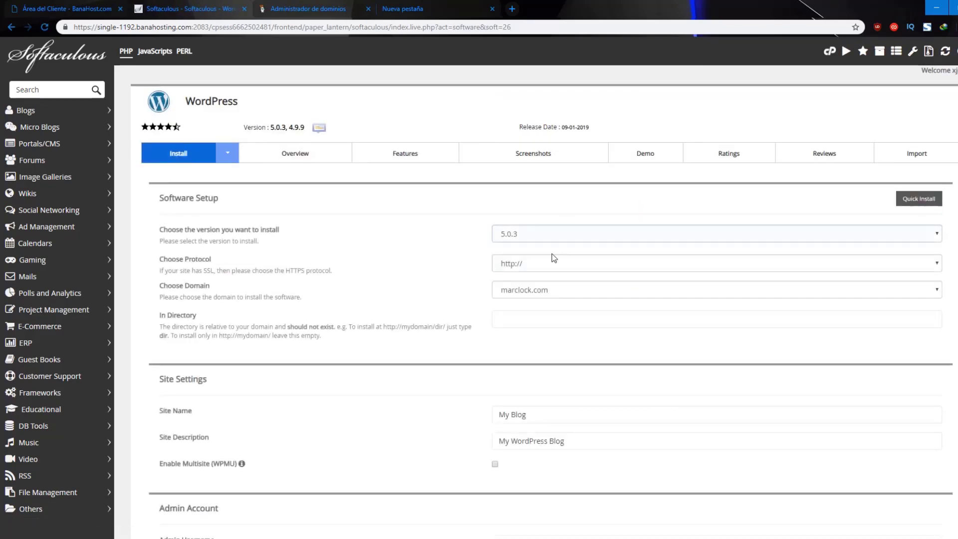
{"action": "left_click", "coordinate": [524, 288]}
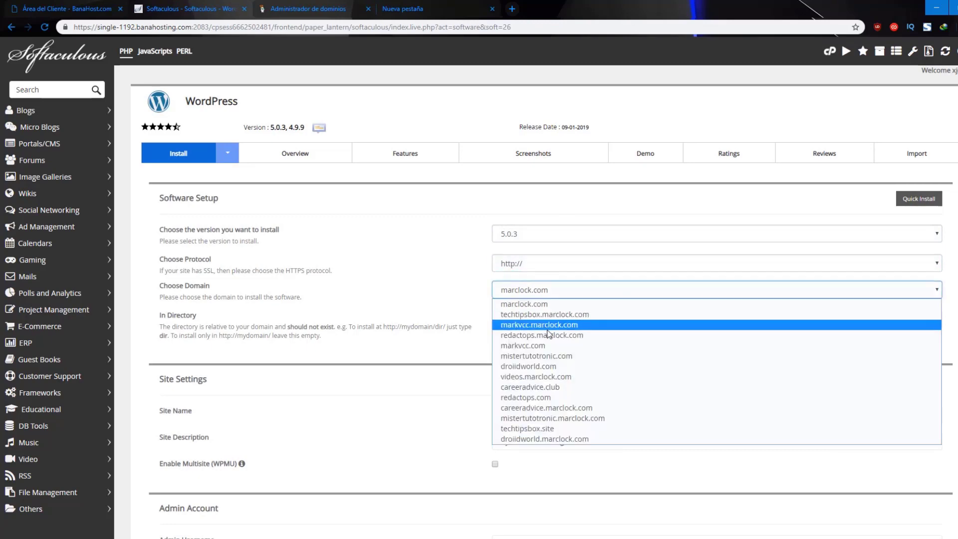
{"action": "left_click", "coordinate": [536, 397]}
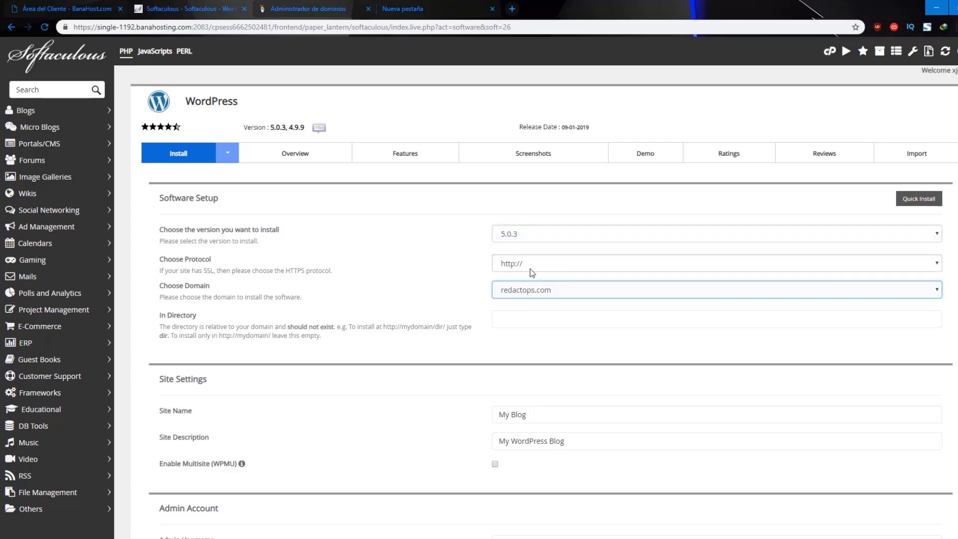
- Set the language of the redactops.com WordPress installation to Spanish
{"action": "scroll", "coordinate": [492, 277], "scroll_direction": "down", "scroll_amount": 4}
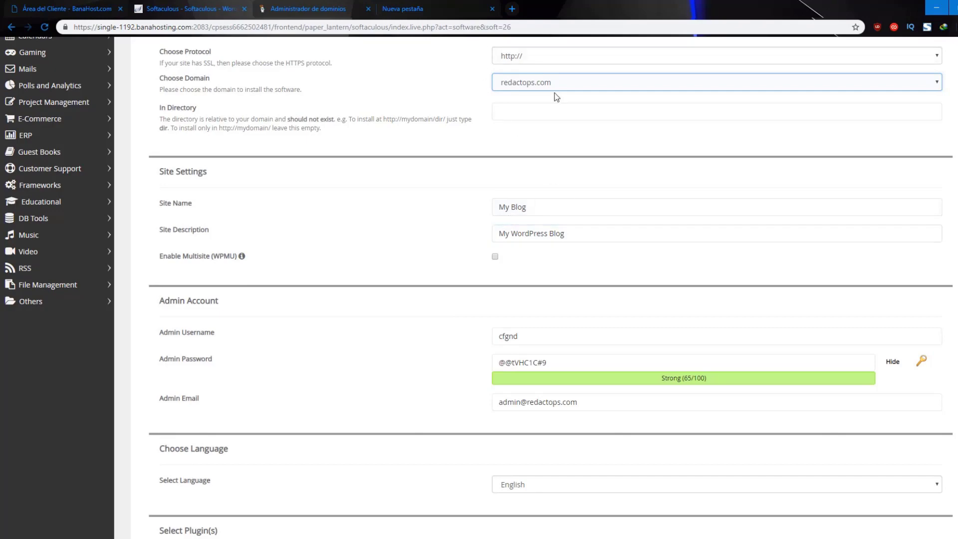
{"action": "scroll", "coordinate": [574, 299], "scroll_direction": "down", "scroll_amount": 2}
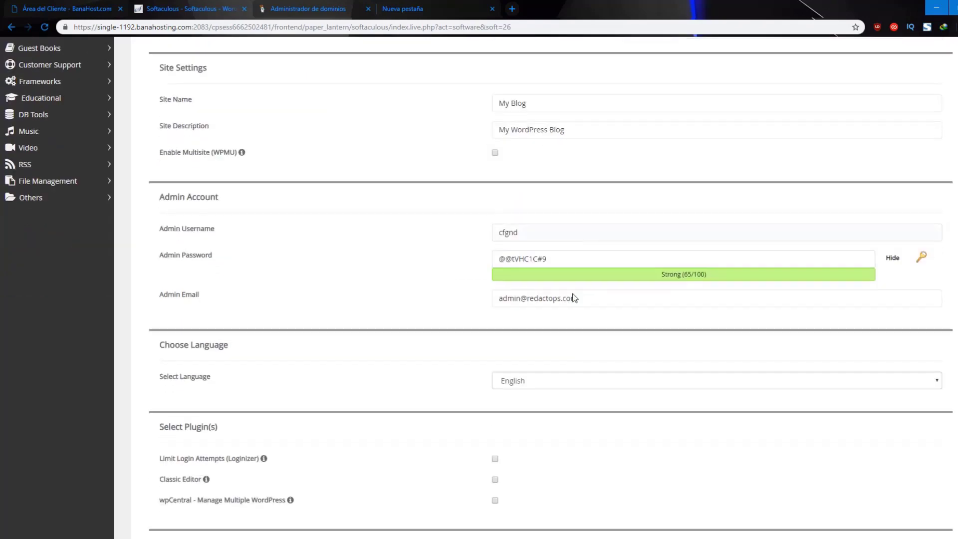
{"action": "scroll", "coordinate": [574, 300], "scroll_direction": "down", "scroll_amount": 4}
{"action": "left_click", "coordinate": [534, 171]}
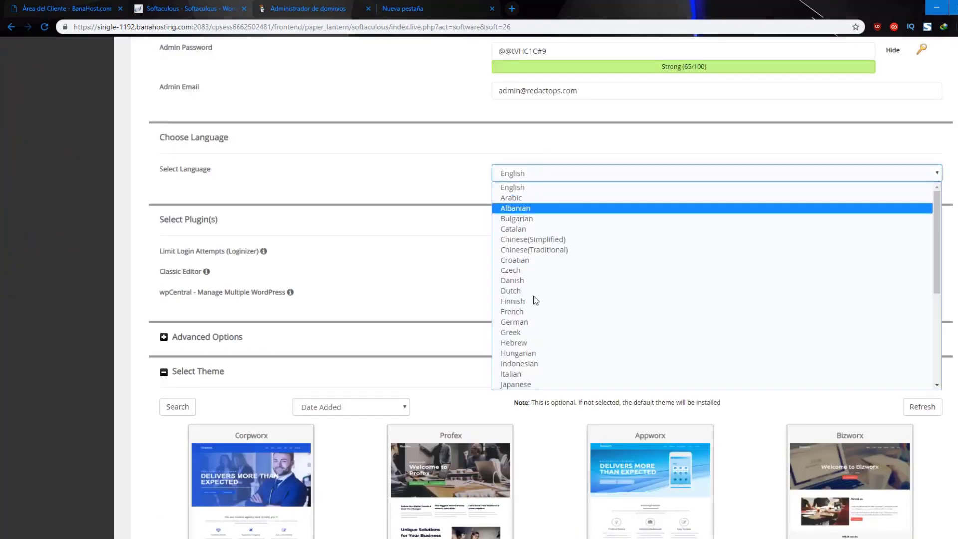
{"action": "scroll", "coordinate": [536, 304], "scroll_direction": "down", "scroll_amount": 5}
{"action": "left_click", "coordinate": [534, 323]}
- Select the Bizworx theme and install WordPress on redactops.com
{"action": "scroll", "coordinate": [704, 380], "scroll_direction": "down", "scroll_amount": 4}
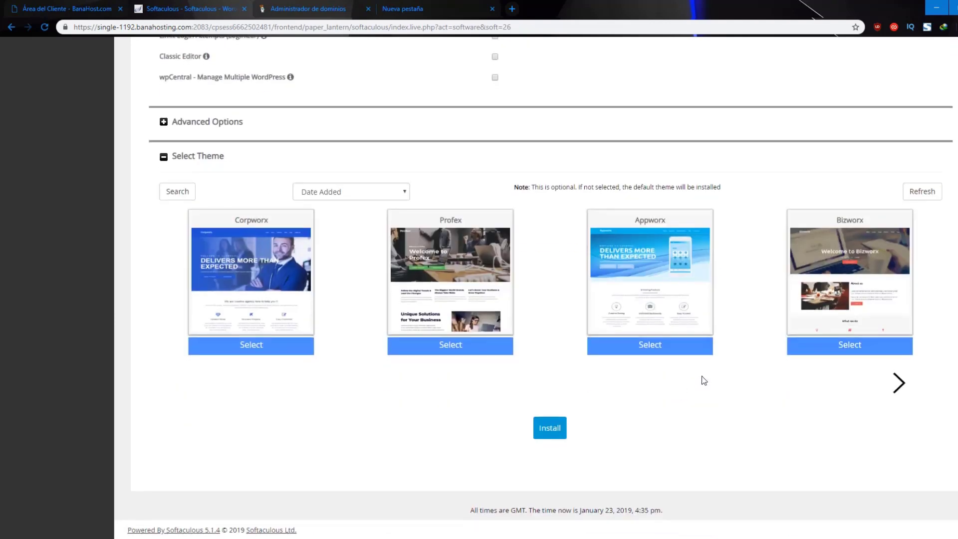
{"action": "left_click", "coordinate": [817, 349]}
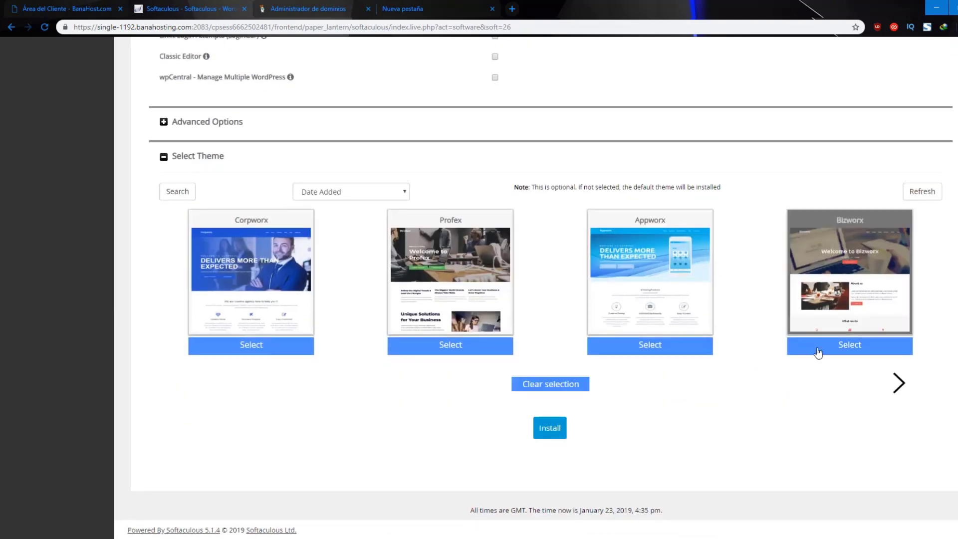
{"action": "left_click", "coordinate": [549, 428]}
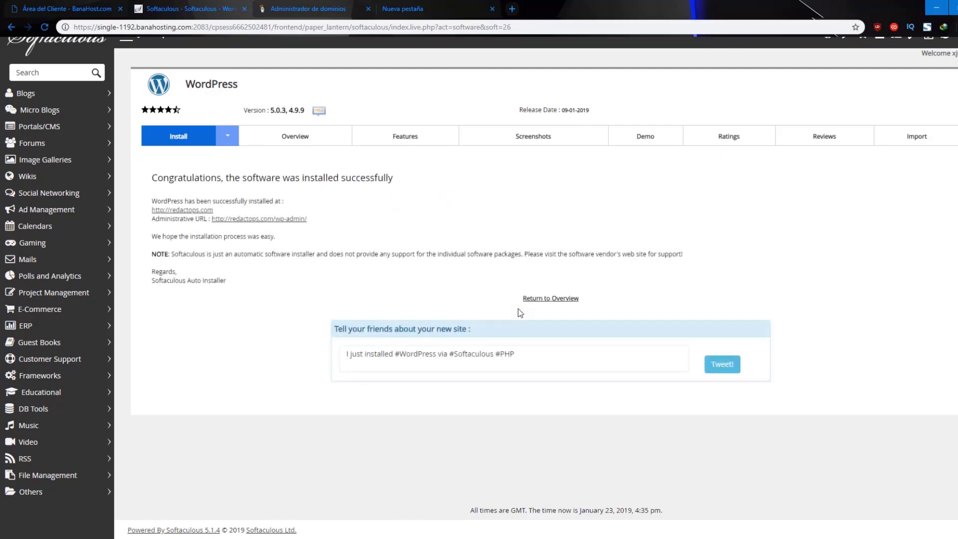
- View the newly installed redactops.com site in a new tab, then return to the Softaculous page and close the site's tab
{"action": "right_click", "coordinate": [183, 215]}
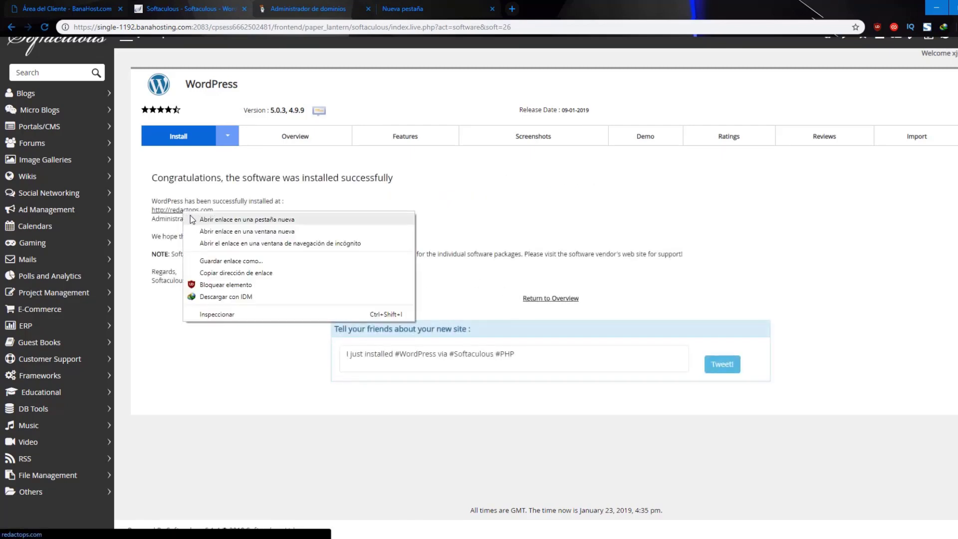
{"action": "left_click", "coordinate": [214, 218]}
{"action": "key", "text": "ctrl+Tab"}
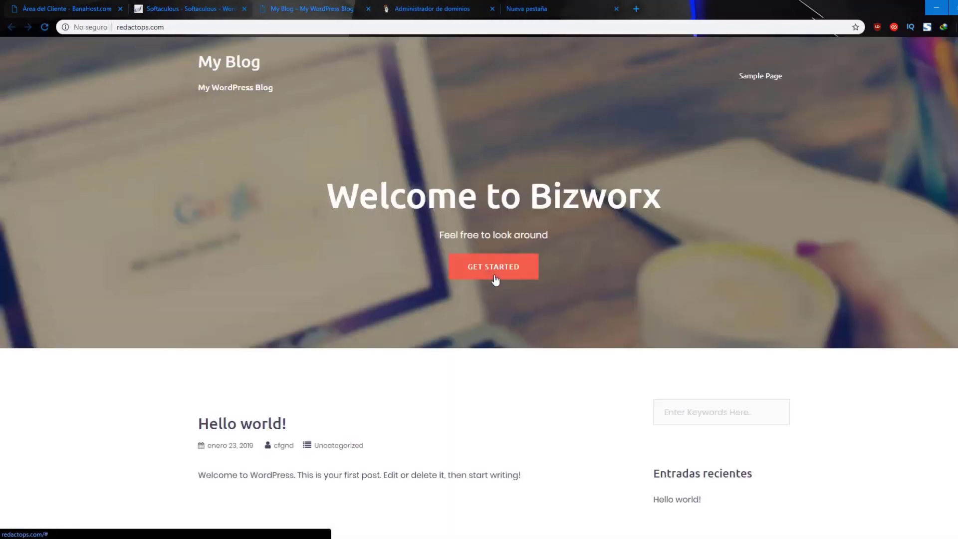
{"action": "left_click", "coordinate": [494, 278]}
{"action": "scroll", "coordinate": [496, 281], "scroll_direction": "up", "scroll_amount": 5}
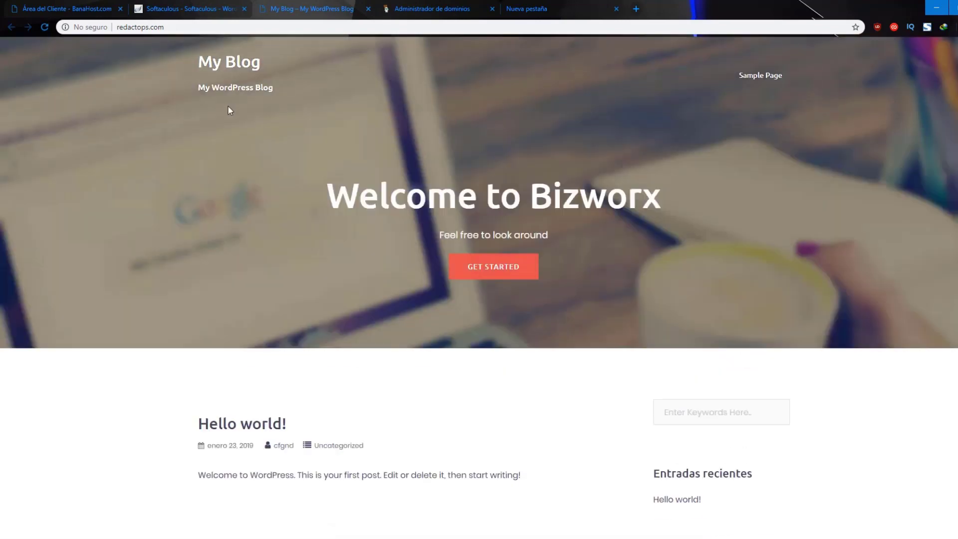
{"action": "left_click", "coordinate": [235, 8]}
{"action": "left_click", "coordinate": [368, 9]}
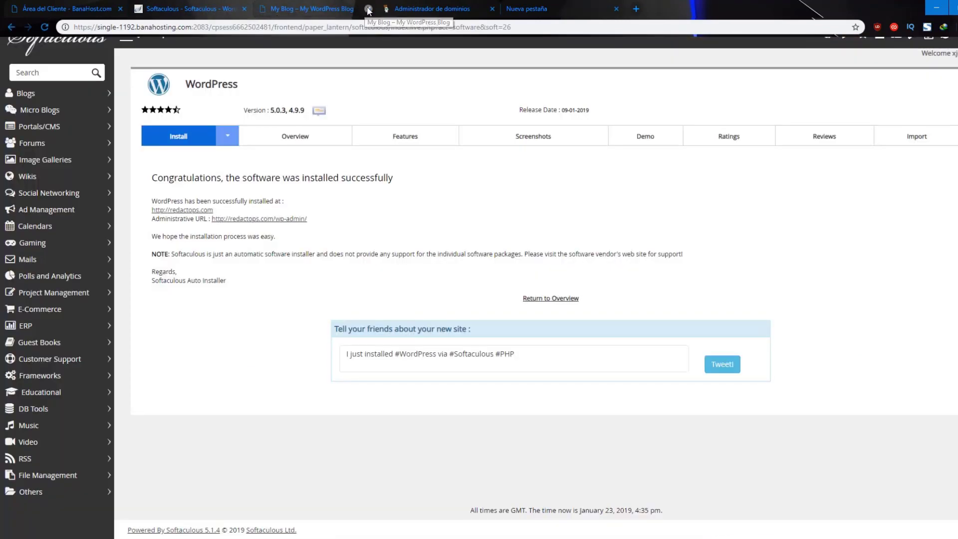
- Open the site's wp-admin dashboard in a new tab and dismiss the personal data and privacy notice
{"action": "right_click", "coordinate": [299, 223]}
{"action": "left_click", "coordinate": [325, 229]}
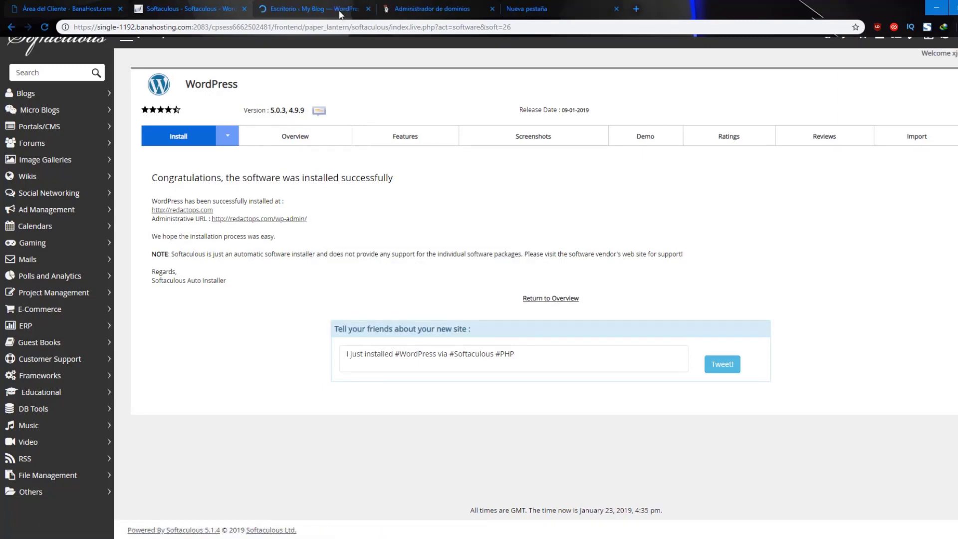
{"action": "left_click", "coordinate": [312, 6]}
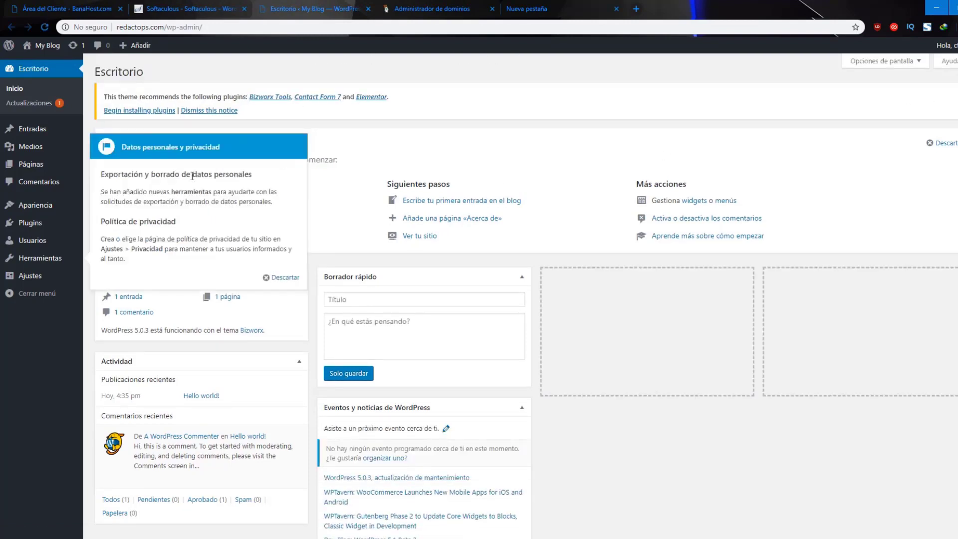
{"action": "scroll", "coordinate": [192, 176], "scroll_direction": "down", "scroll_amount": 2}
{"action": "left_click", "coordinate": [281, 278]}
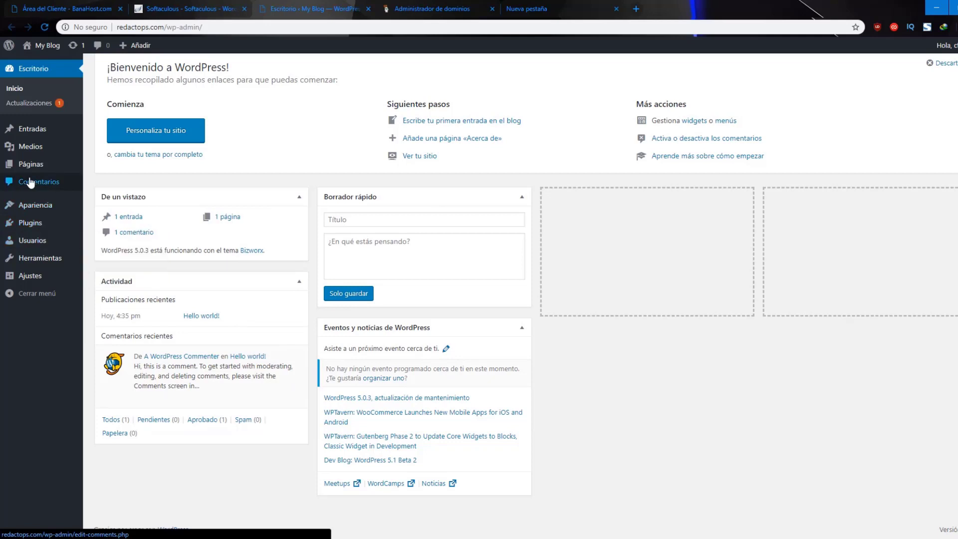
- Open the post categories page of the WordPress site
{"action": "mouse_move", "coordinate": [43, 136]}
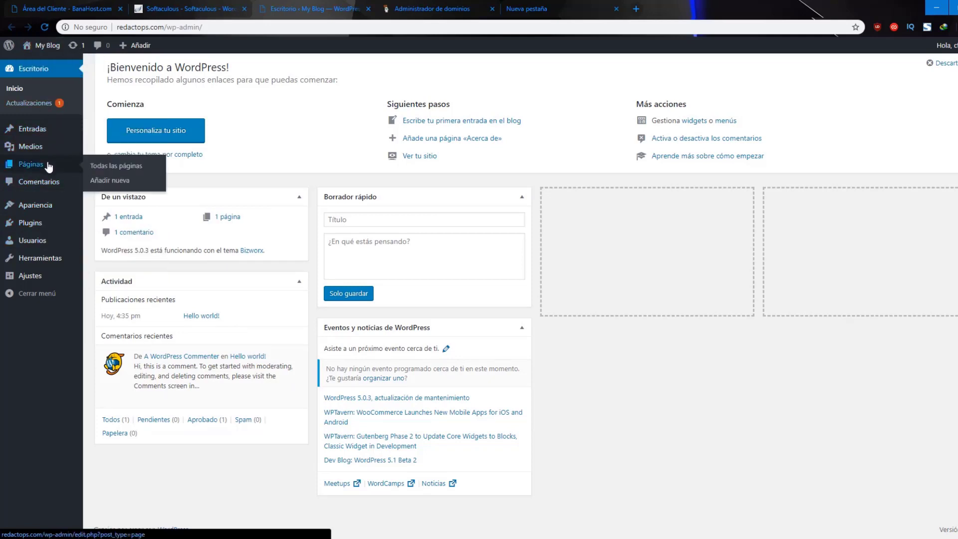
{"action": "left_click", "coordinate": [111, 159]}
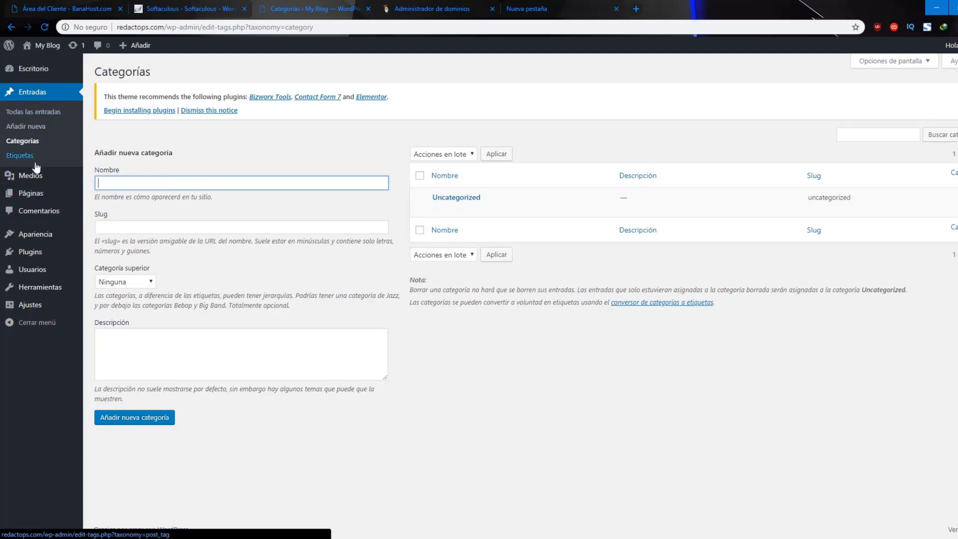
- Open the editor for a new WordPress page and dismiss the block welcome tip
{"action": "mouse_move", "coordinate": [34, 193]}
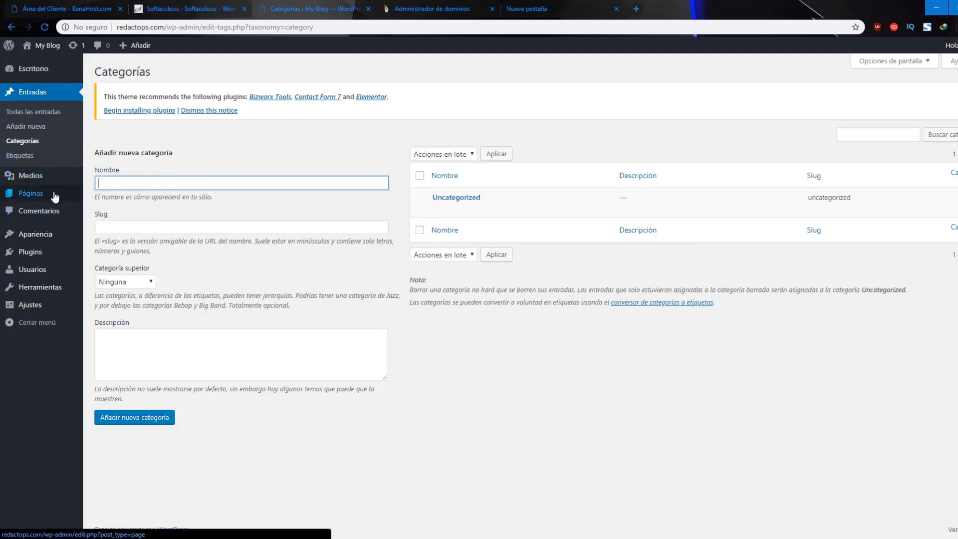
{"action": "left_click", "coordinate": [122, 211]}
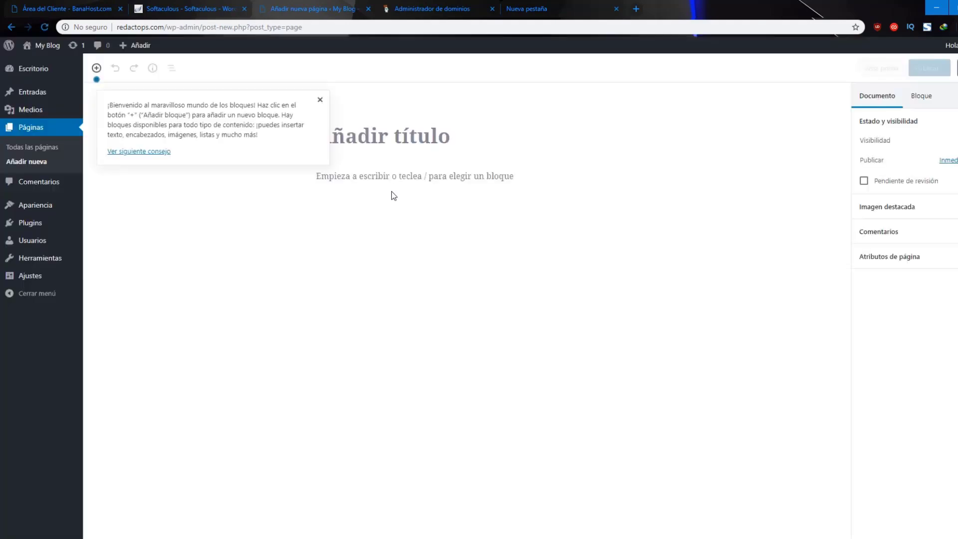
{"action": "left_click", "coordinate": [320, 99]}
- Set the site's permalink structure to "Nombre de la entrada" and save the changes
{"action": "mouse_move", "coordinate": [40, 275]}
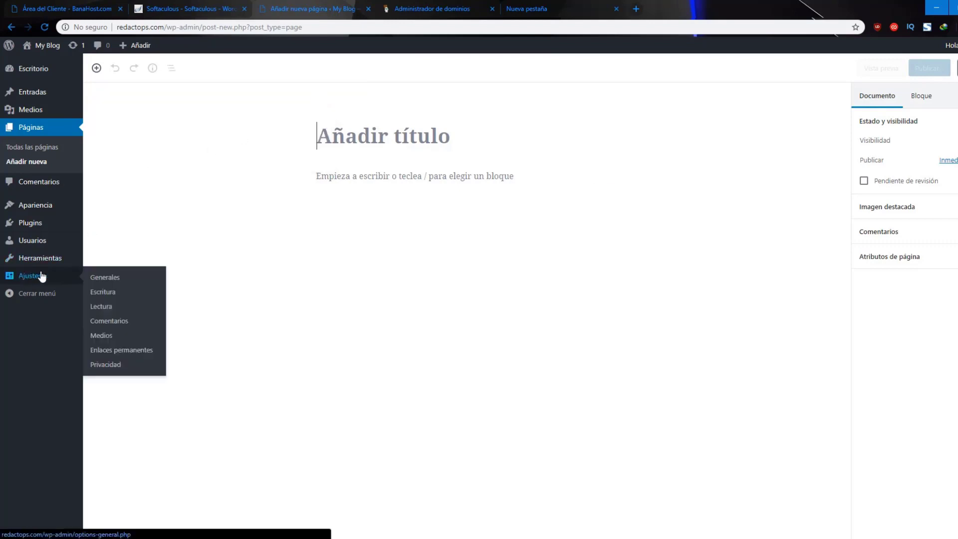
{"action": "left_click", "coordinate": [137, 358]}
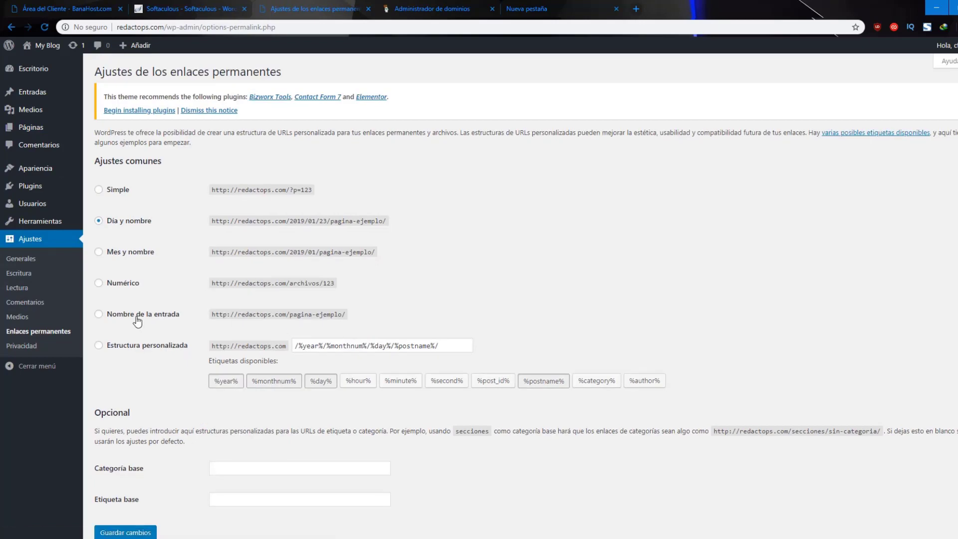
{"action": "left_click", "coordinate": [137, 320]}
{"action": "scroll", "coordinate": [135, 349], "scroll_direction": "down", "scroll_amount": 2}
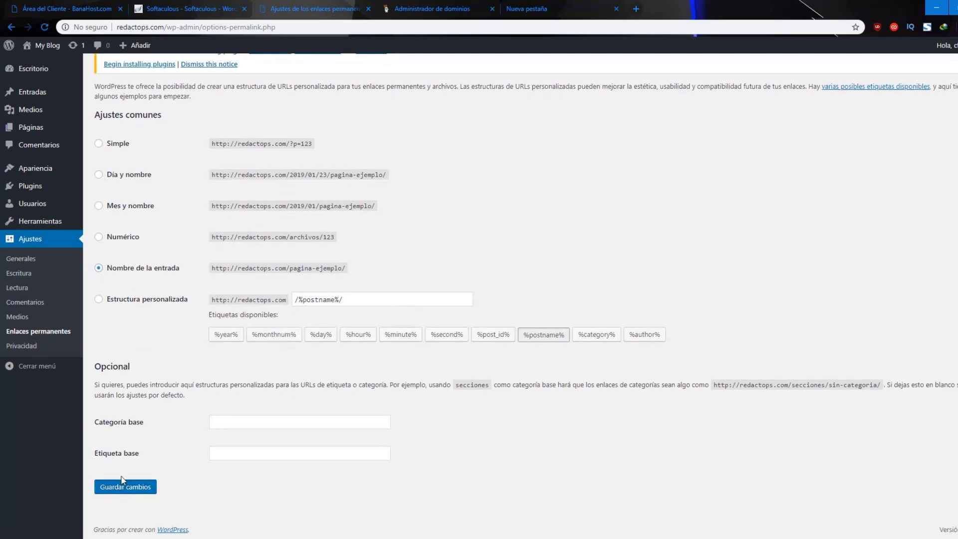
{"action": "left_click", "coordinate": [122, 485]}
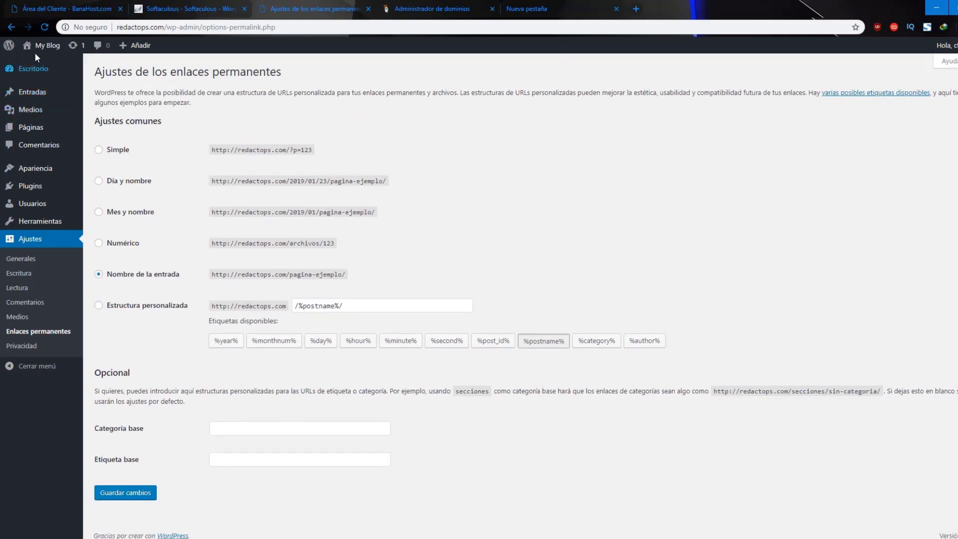
{"action": "mouse_move", "coordinate": [68, 80]}
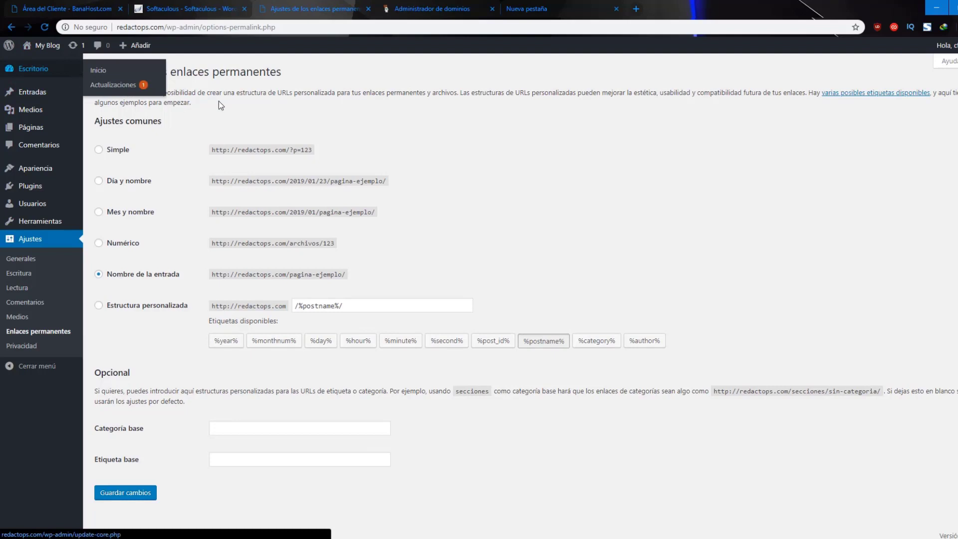